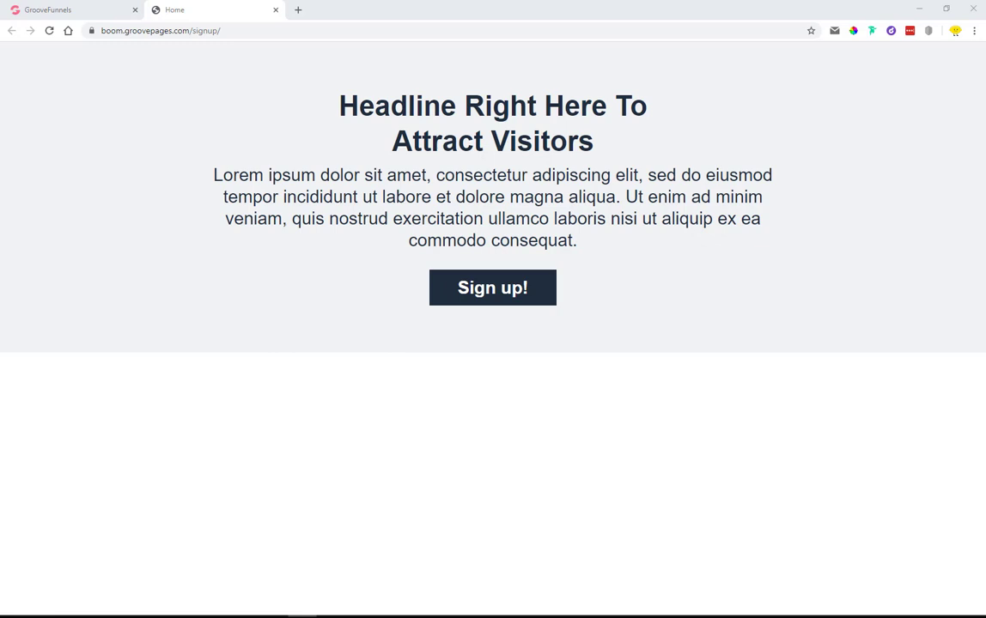
Step: Test the published page's sign-up popup by submitting a full name and e-mail address, view the lemon picture, and close the page
left_click(457, 299)
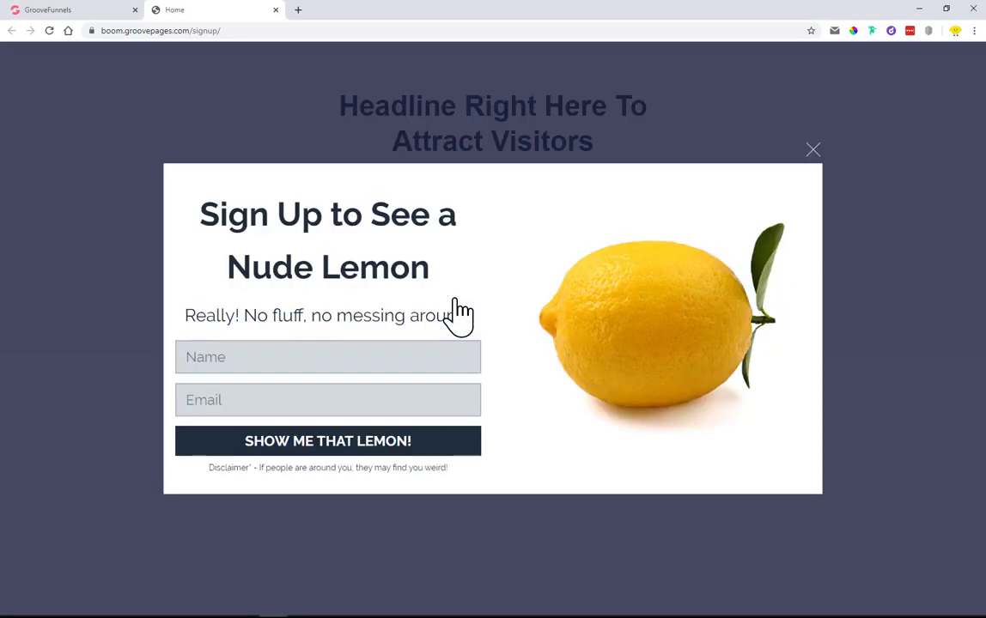
left_click(289, 356)
left_click(403, 397)
left_click(336, 357)
left_click(249, 382)
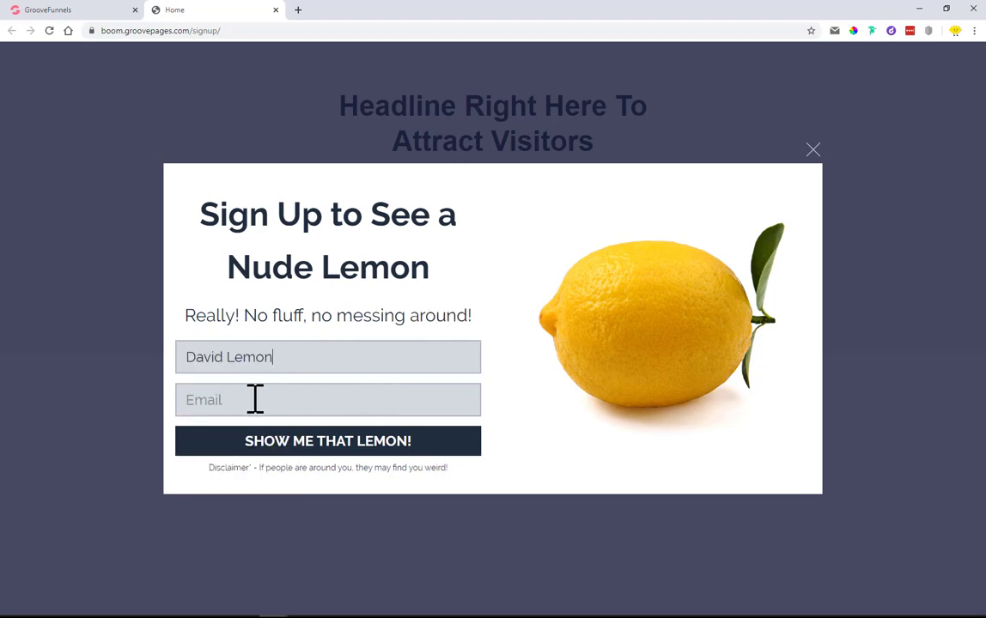
left_click(255, 398)
left_click(249, 423)
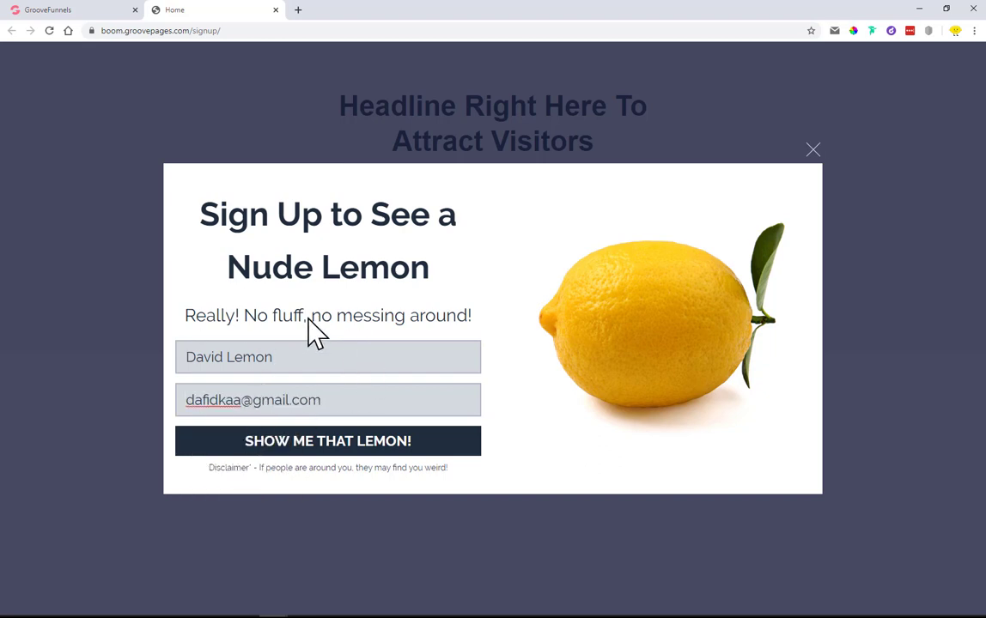
left_click(334, 440)
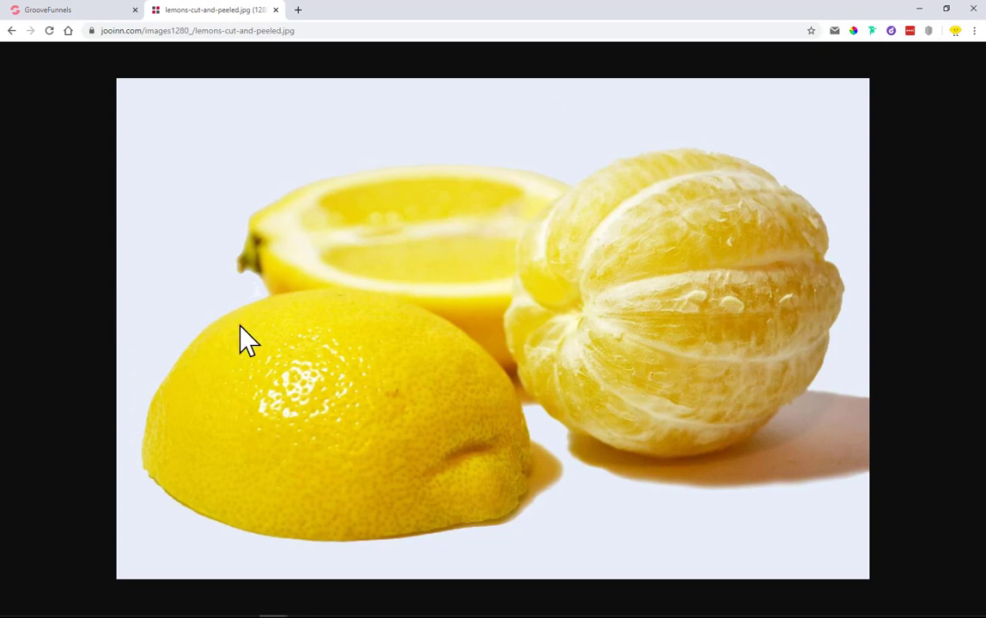
left_click(275, 9)
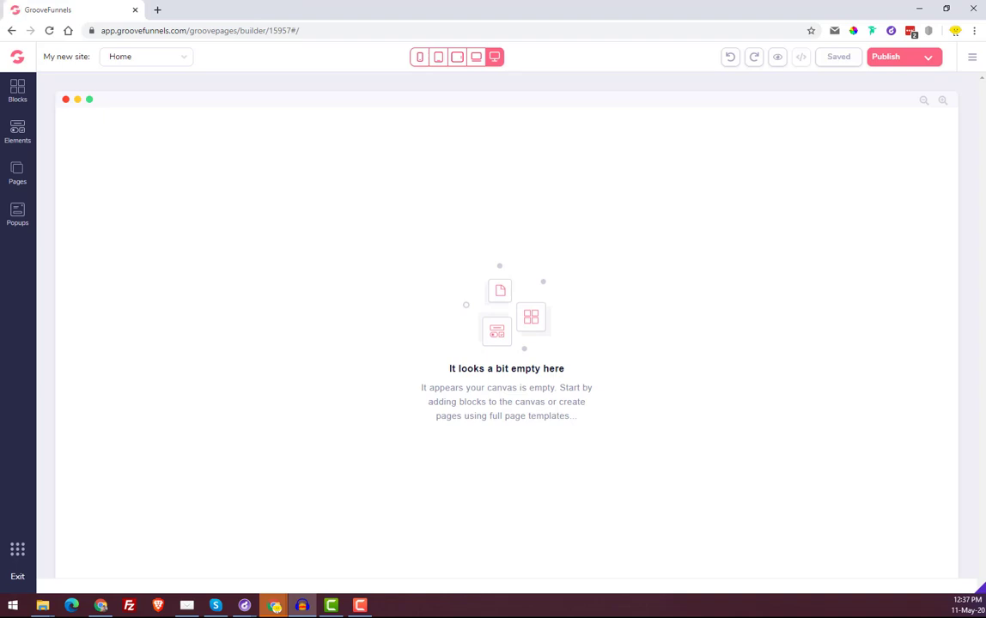
Step: Add the light call-to-action block with the blue headline and single blue button to the empty Home page, and save
left_click(19, 89)
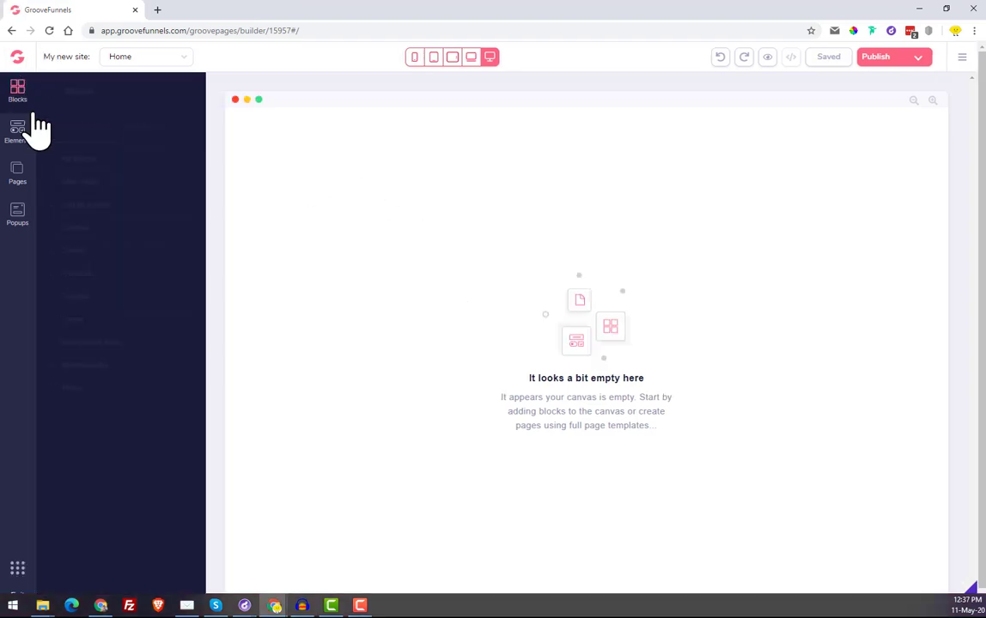
left_click(124, 215)
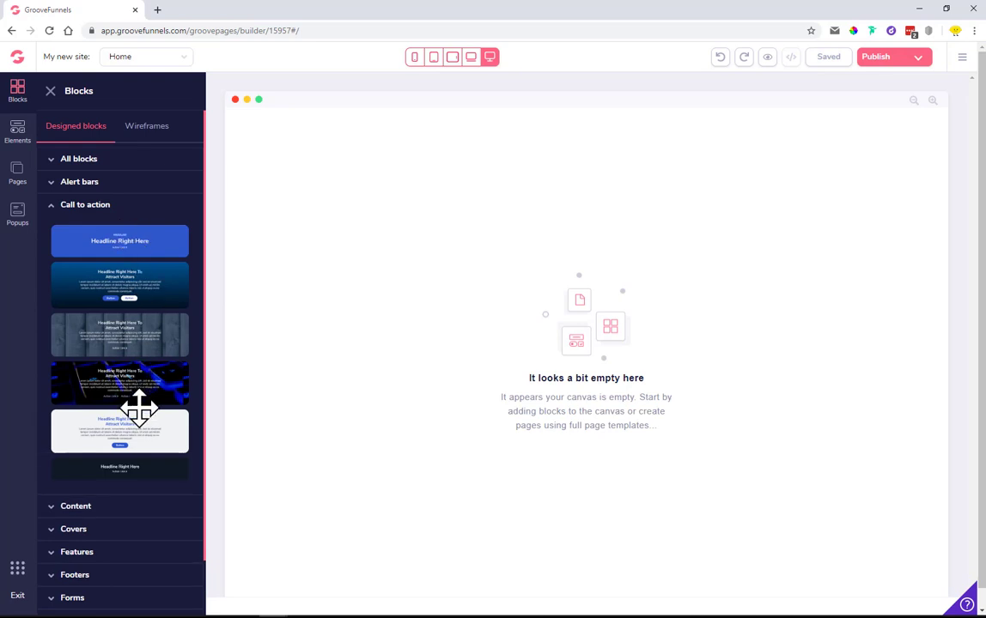
left_click_drag(136, 409, 442, 251)
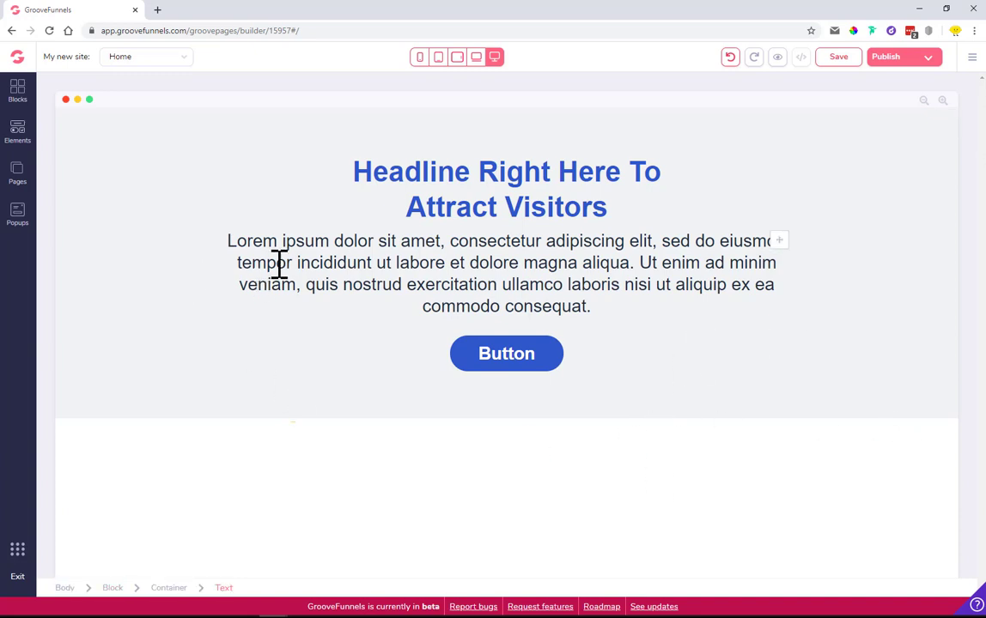
left_click(832, 58)
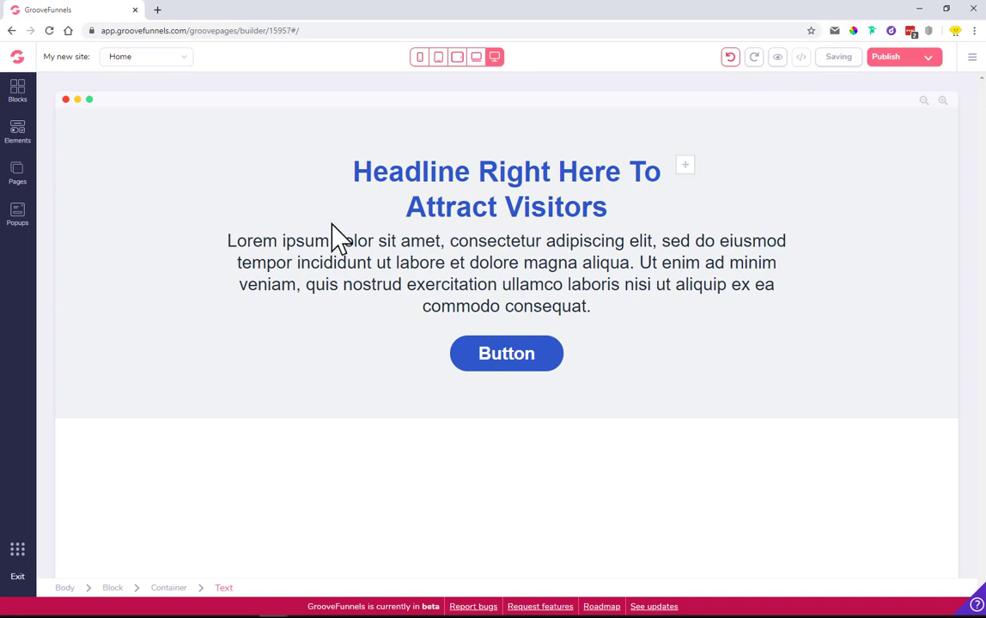
Step: Create a standard popup named "Sign up!" for the Home page from the template with an email form beside an image, and save it
left_click(21, 217)
left_click(105, 213)
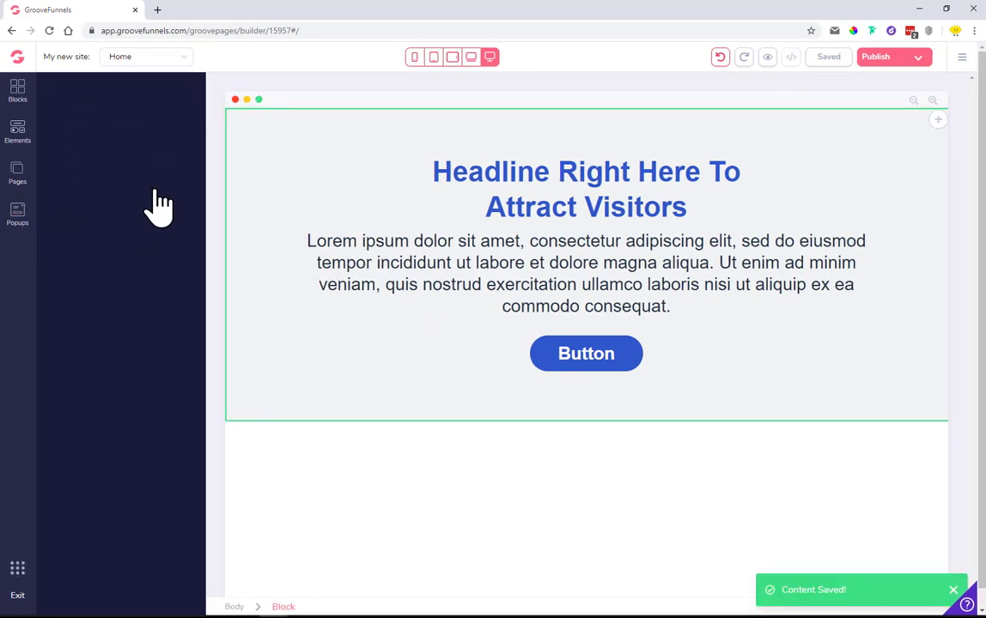
triple_click(118, 150)
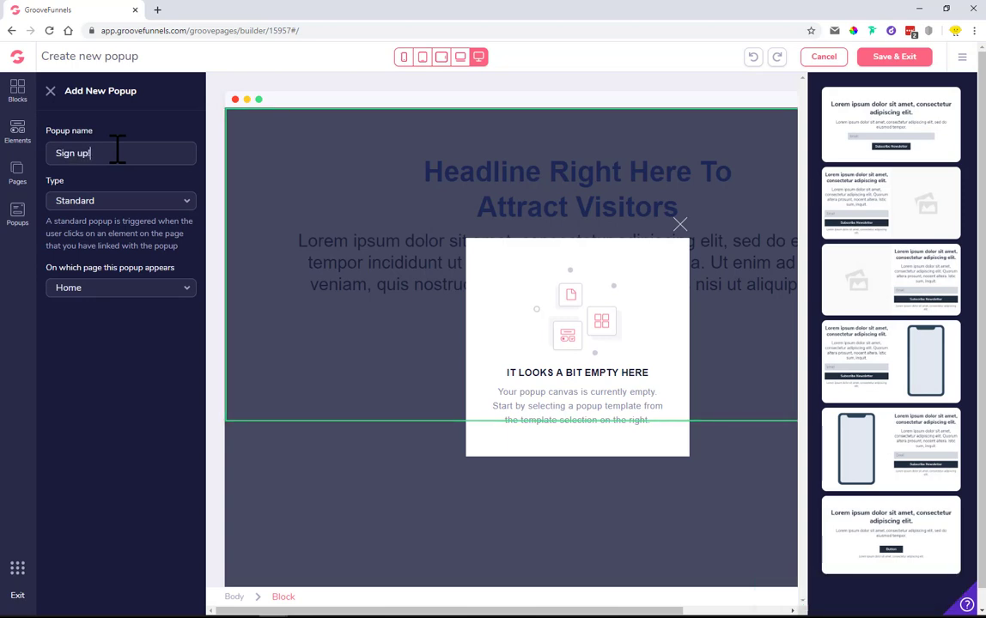
left_click(914, 224)
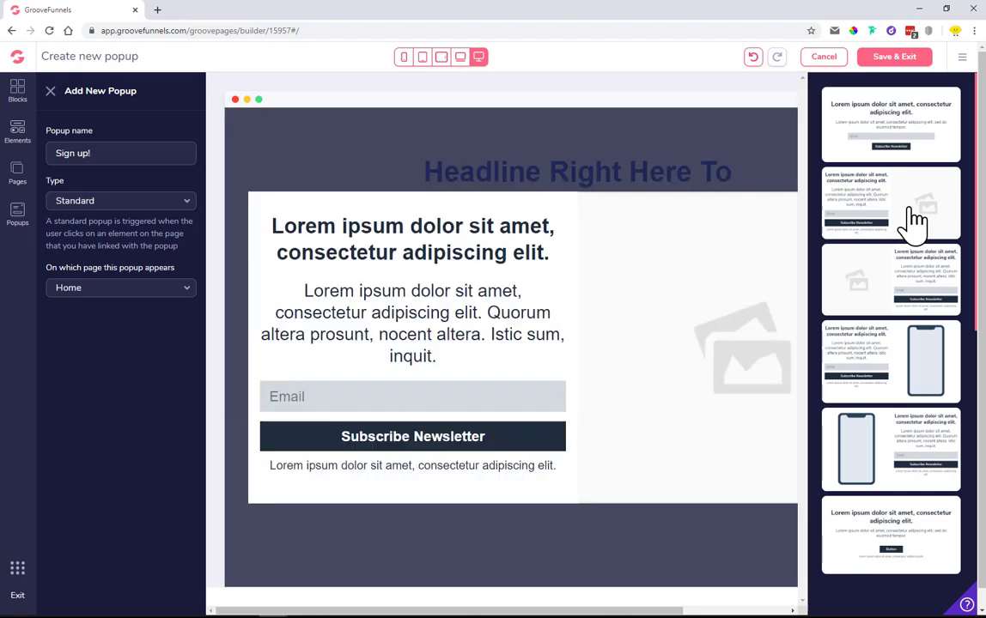
left_click(894, 57)
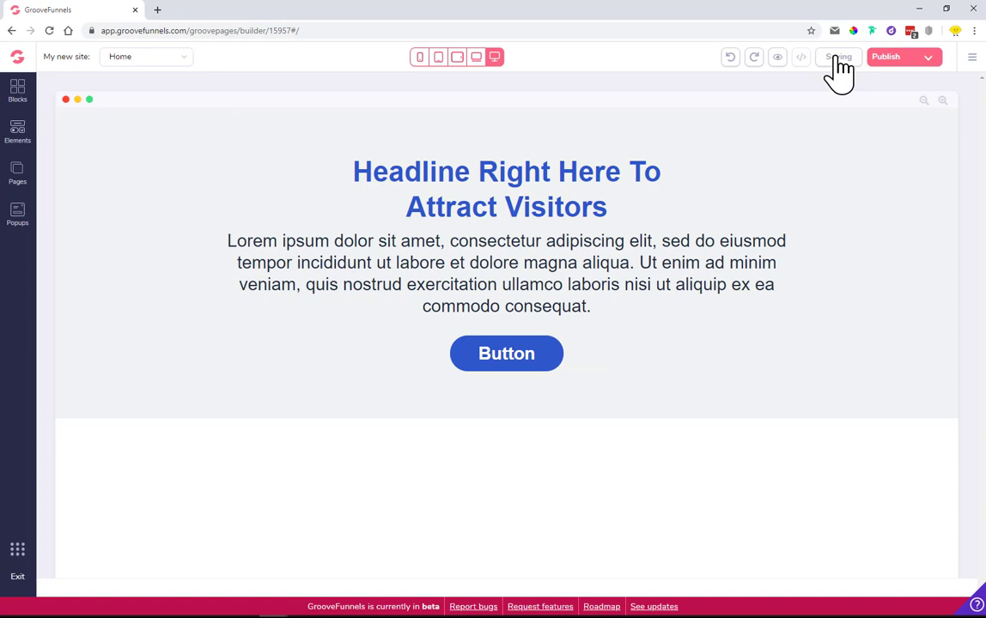
Step: Reopen the "Sign up!" popup for editing and replace its placeholder picture with the lemon image from the image library
left_click(17, 217)
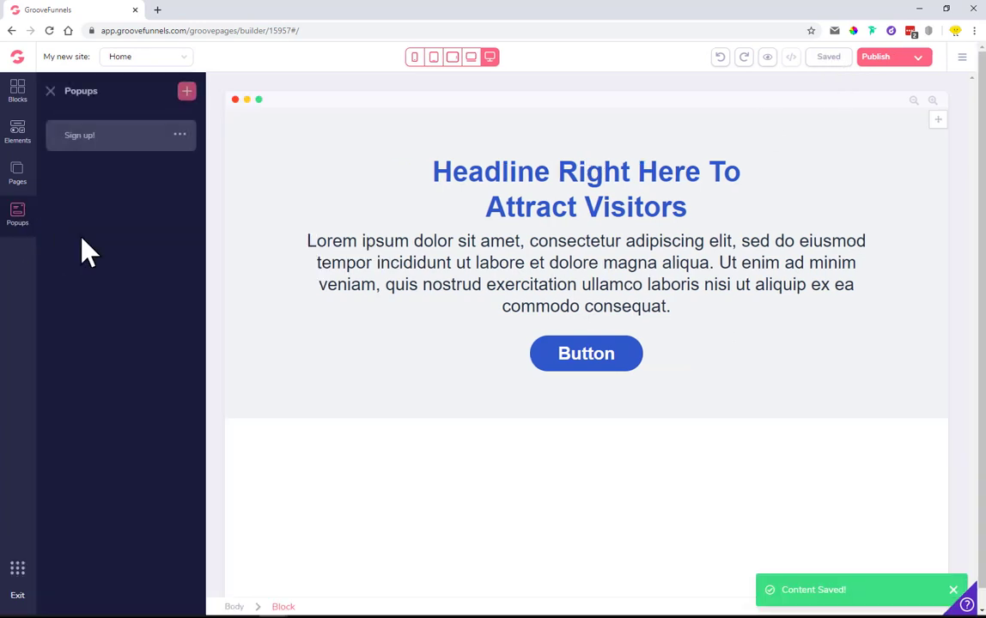
left_click(99, 135)
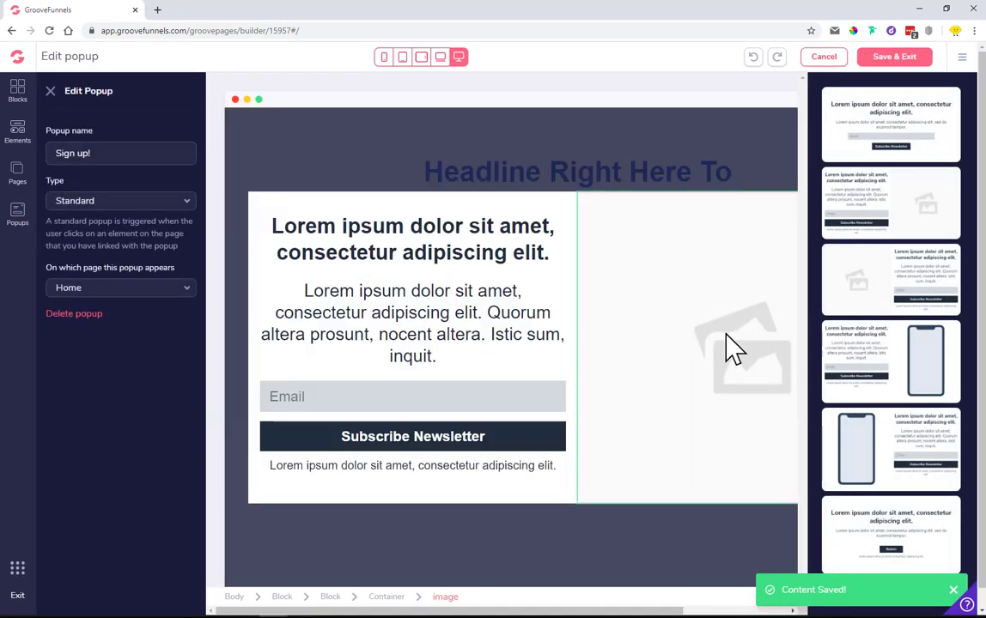
left_click(726, 343)
left_click(880, 128)
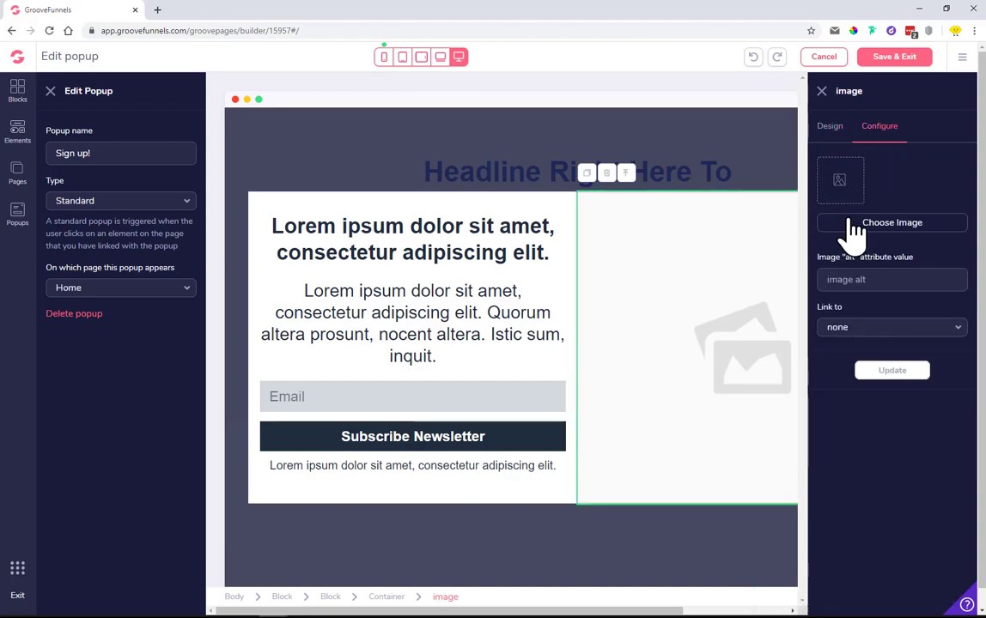
left_click(891, 224)
left_click(210, 197)
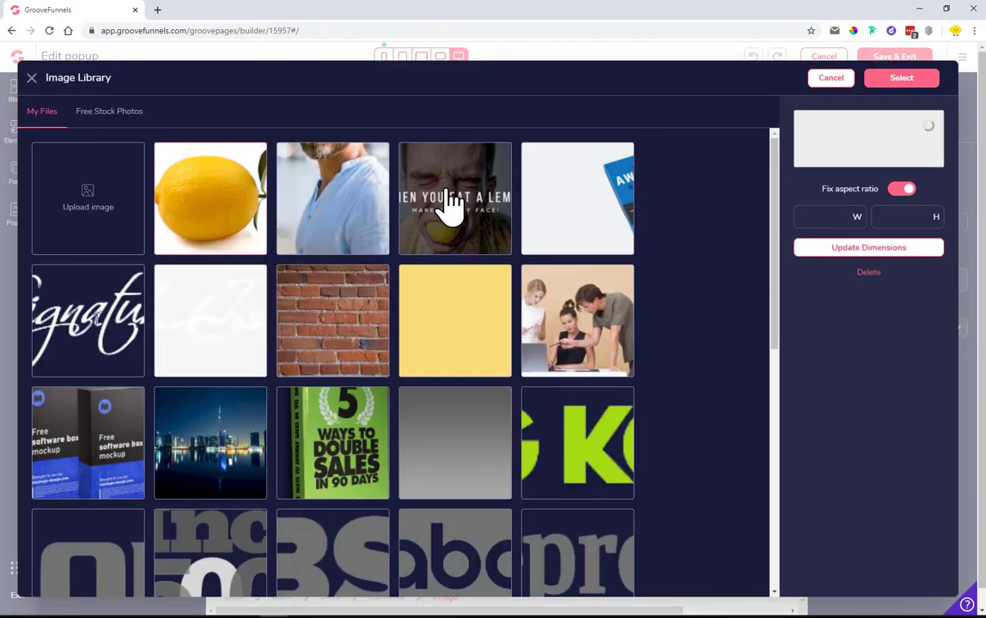
left_click(909, 84)
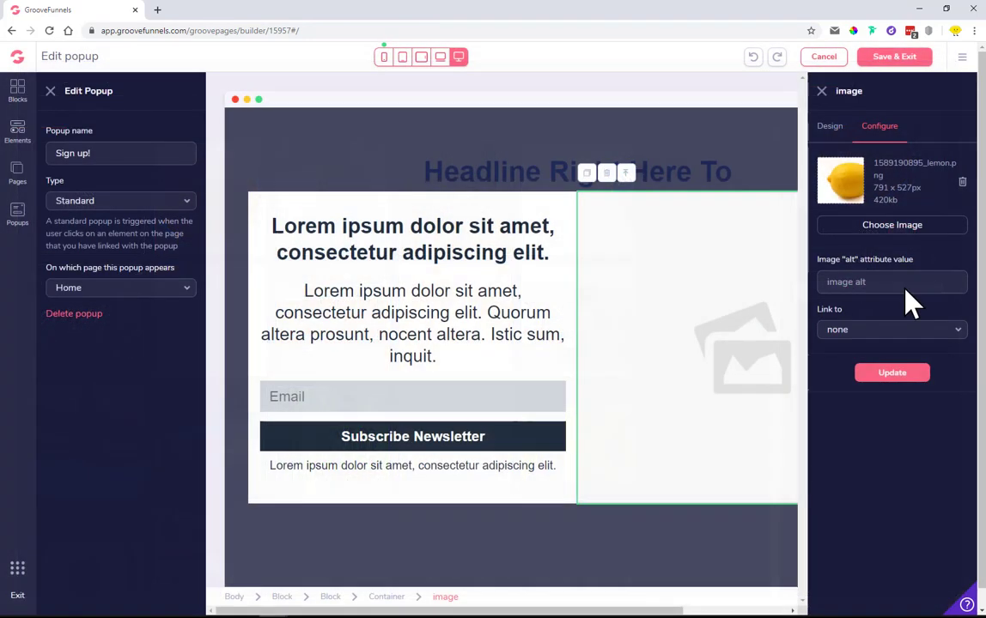
left_click(892, 373)
Step: Set the lemon image's height to auto in its sizing options
left_click(832, 128)
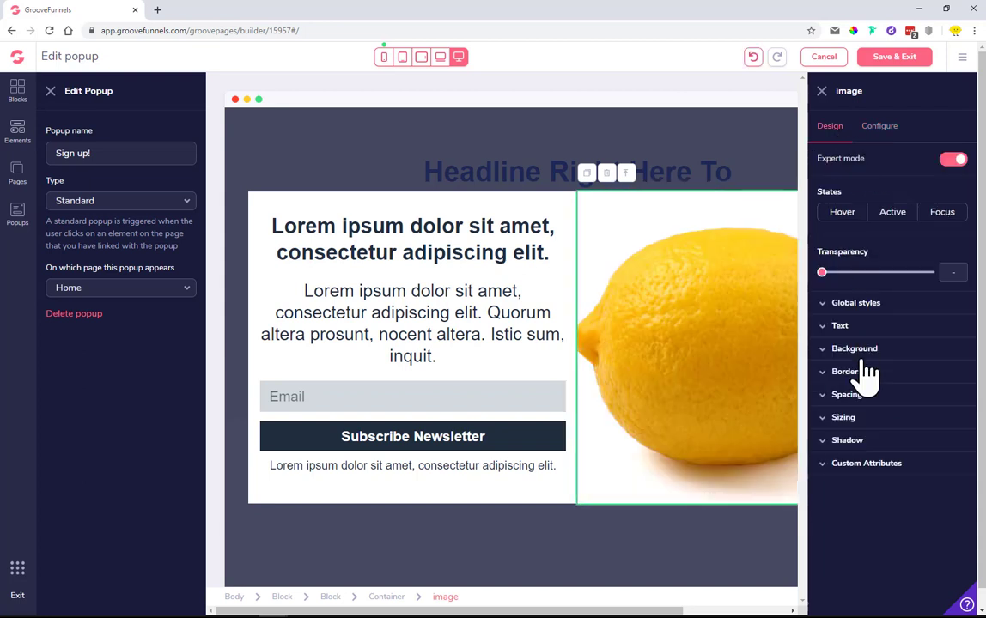
left_click(867, 421)
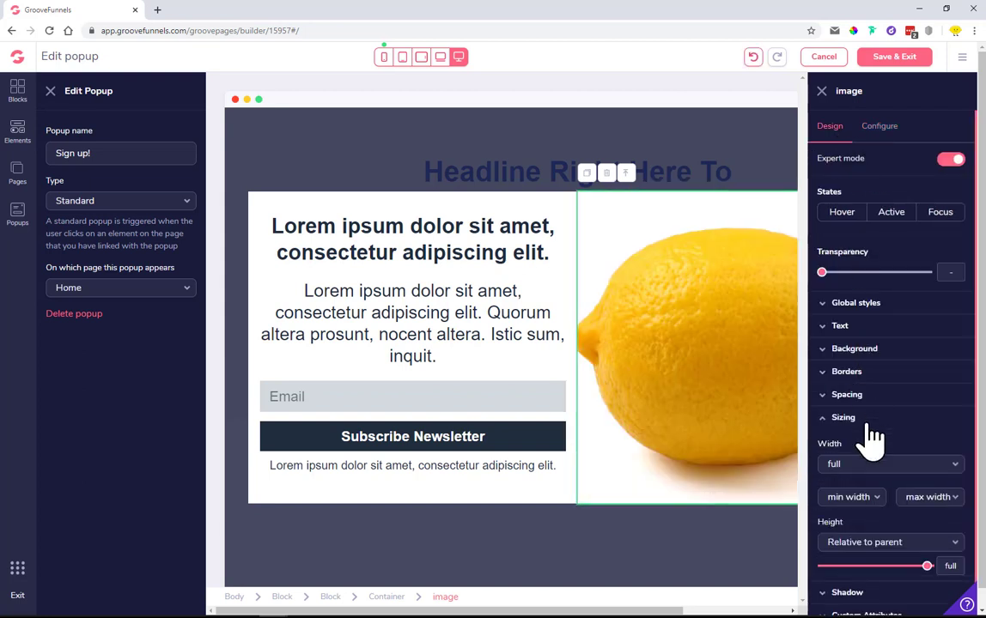
left_click(876, 544)
left_click(837, 565)
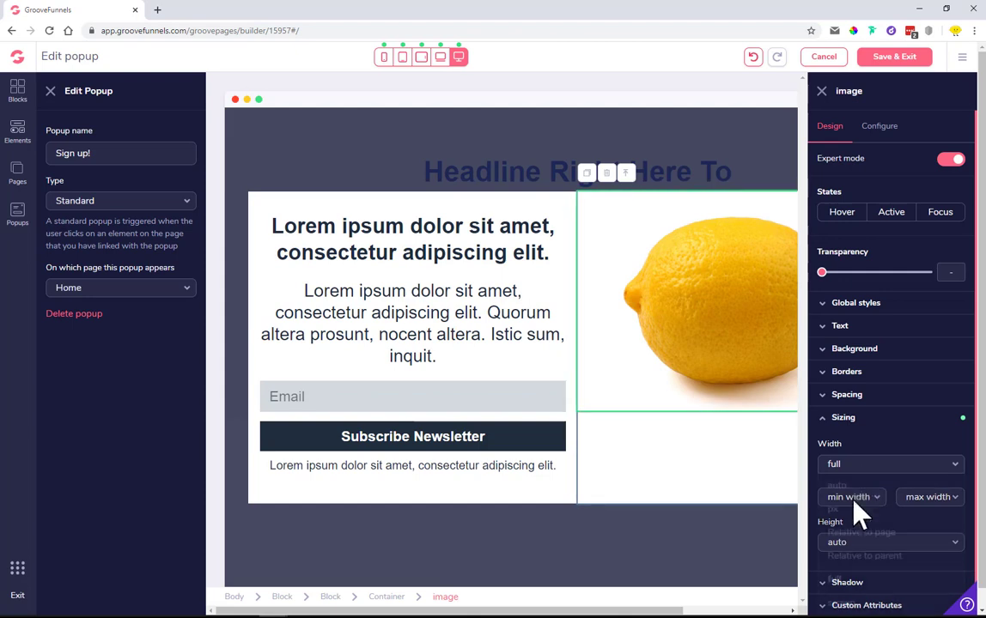
Step: Try a fixed pixel width of 500px on the lemon image
left_click(858, 472)
left_click(833, 509)
left_click_drag(826, 489, 892, 500)
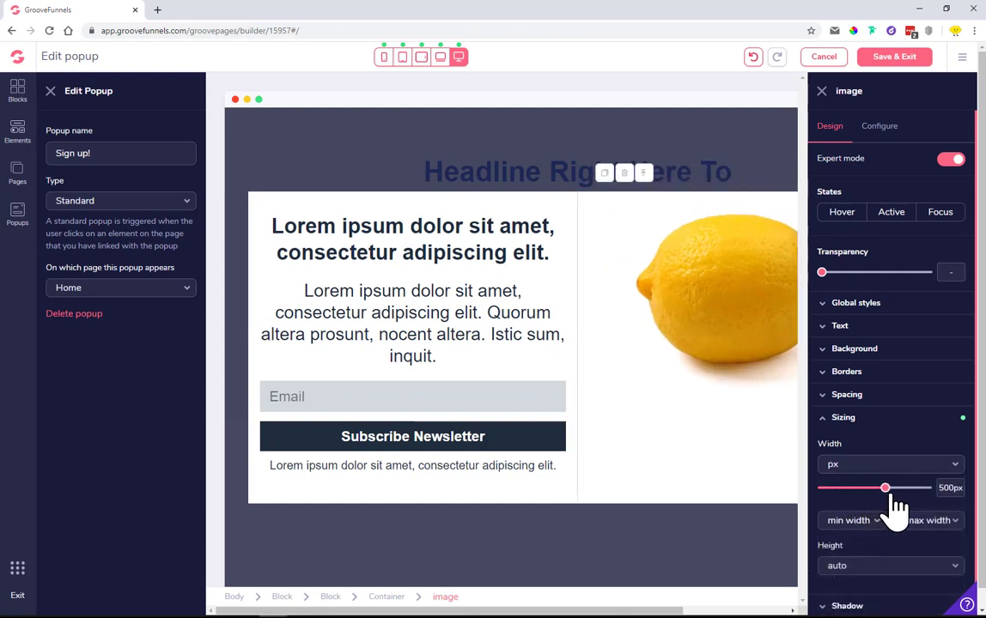
Step: Set the lemon image's top padding to 20 and close the popup settings and popup list
left_click(852, 397)
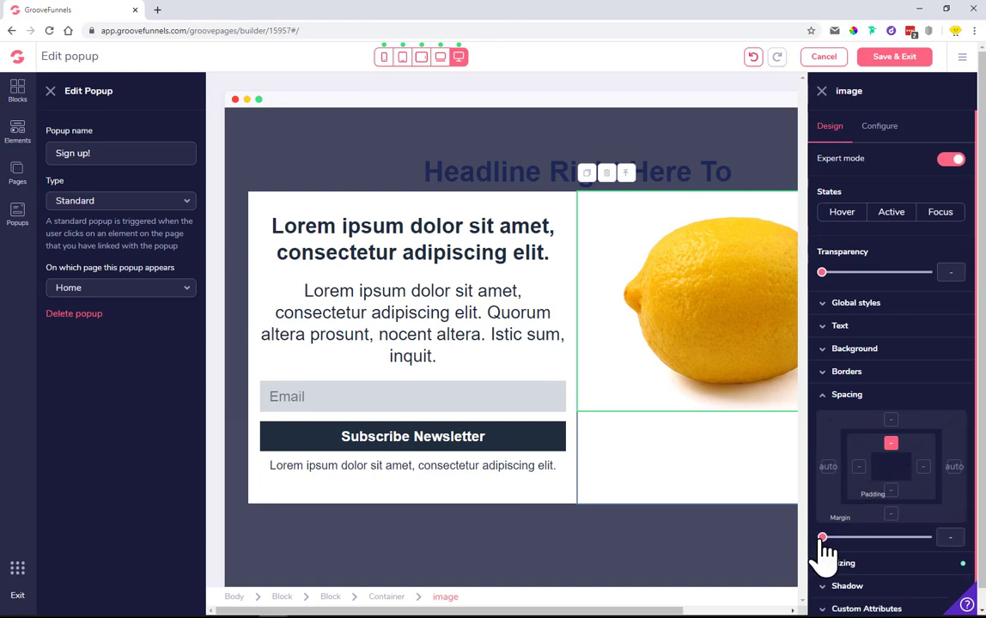
left_click_drag(822, 537, 902, 537)
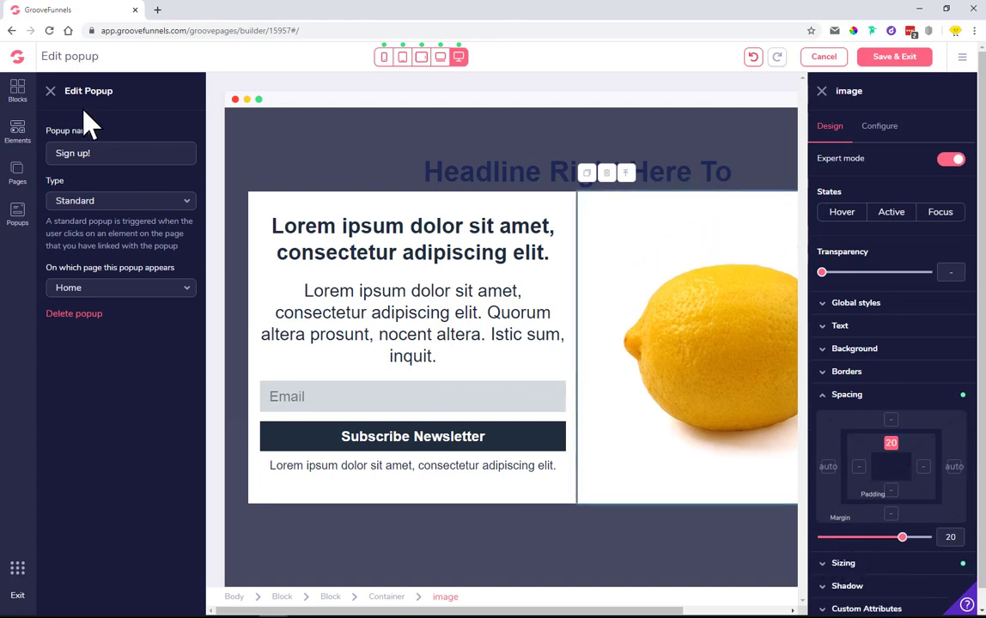
left_click(50, 91)
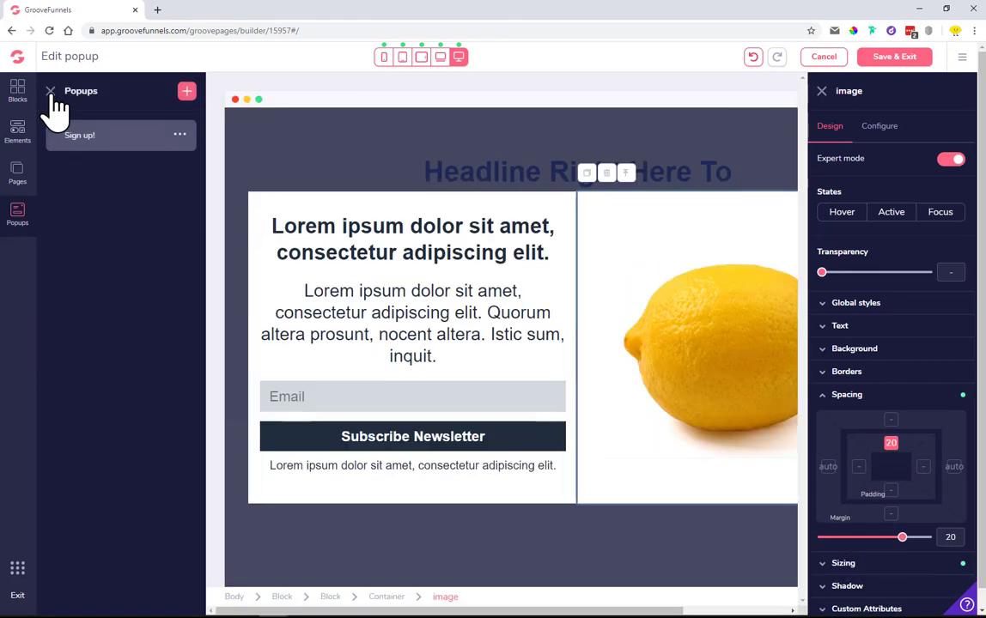
left_click(51, 91)
Step: Replace the popup's headline text with "Sign Up to See a Naked Lemon"
left_click(245, 250)
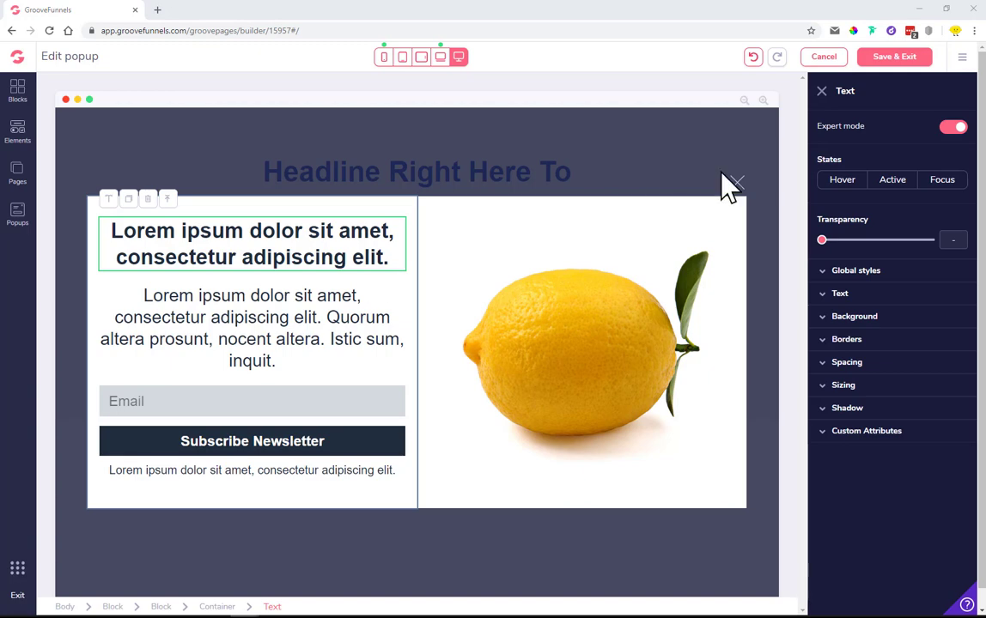
left_click(340, 232)
key("ctrl+a")
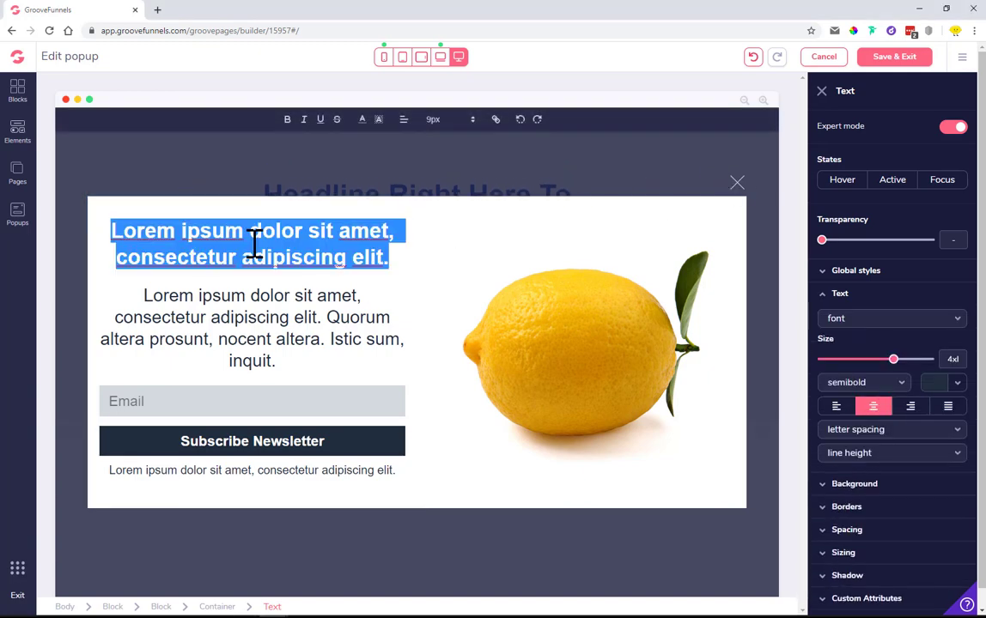
type("Sign Up to See a Naked Lemon")
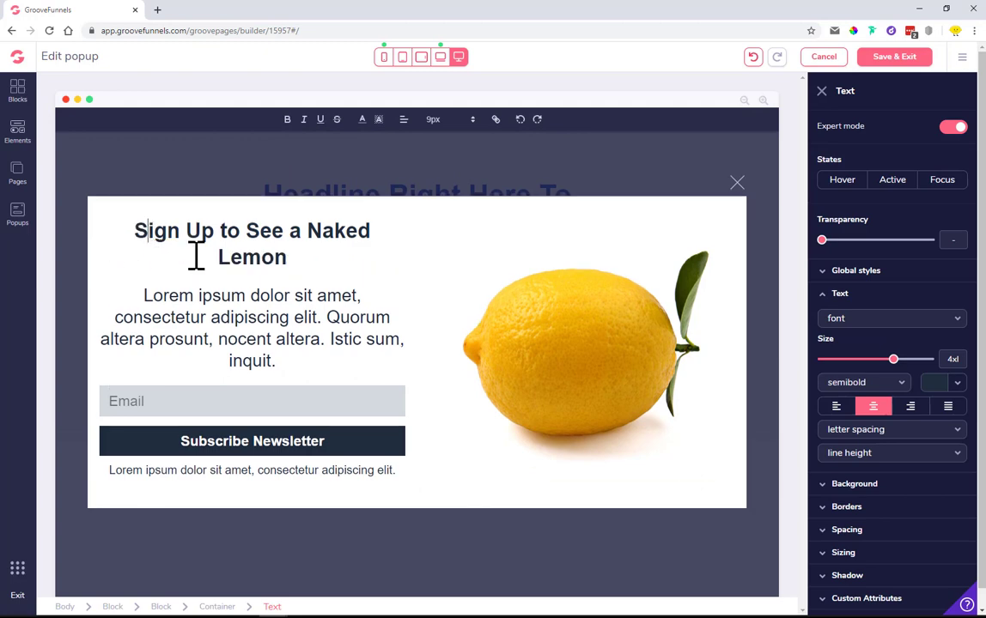
Step: Set the whole popup headline to size 5xl and the raleway font
left_click_drag(306, 254, 132, 231)
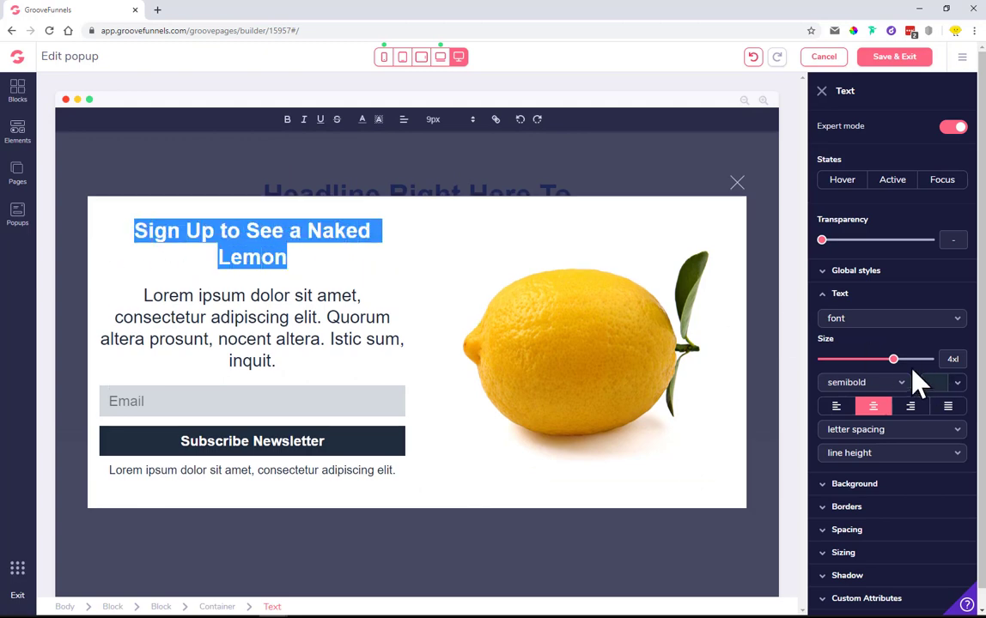
left_click_drag(901, 361, 910, 363)
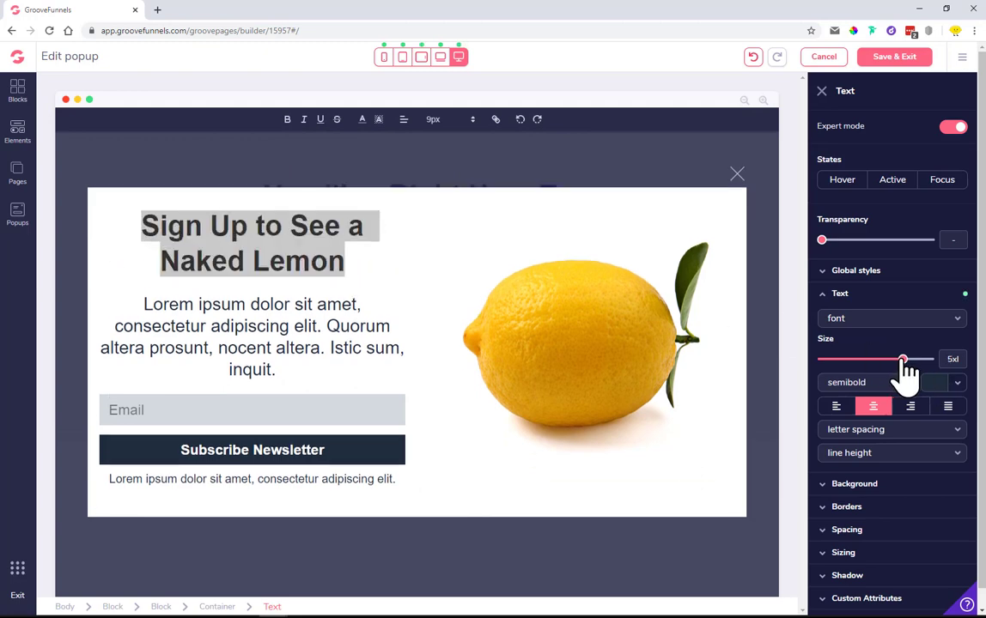
left_click(862, 321)
left_click(872, 574)
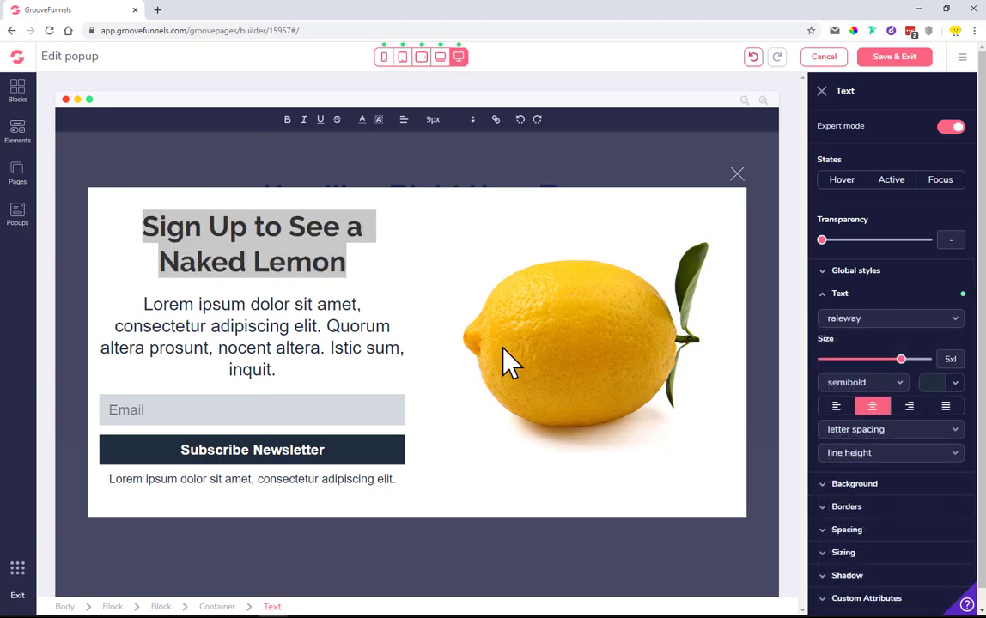
Step: Set the popup headline's line height to none and leave text editing
left_click(882, 456)
left_click(873, 522)
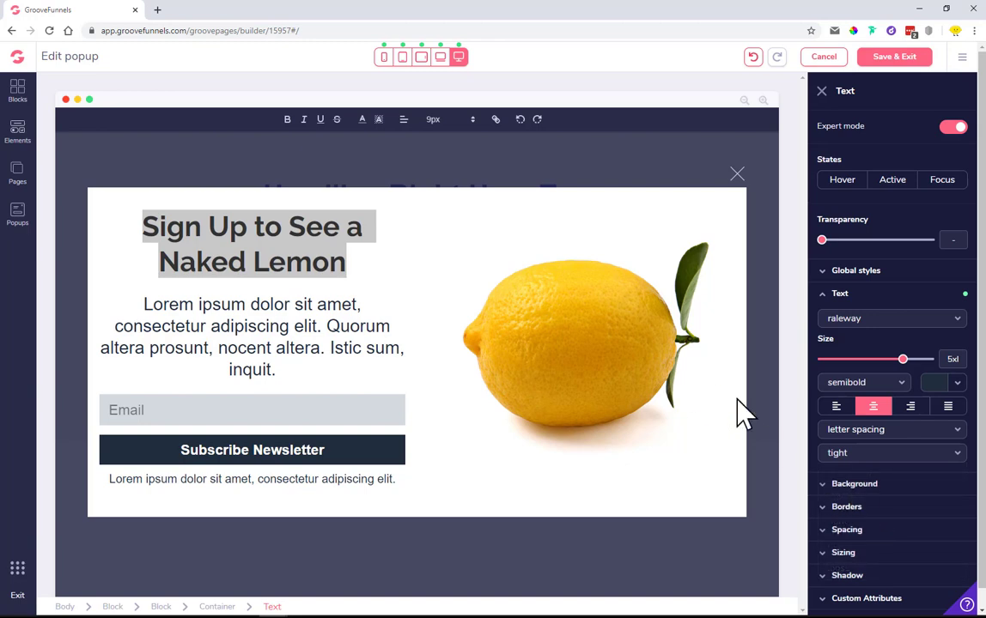
left_click(894, 457)
left_click(882, 498)
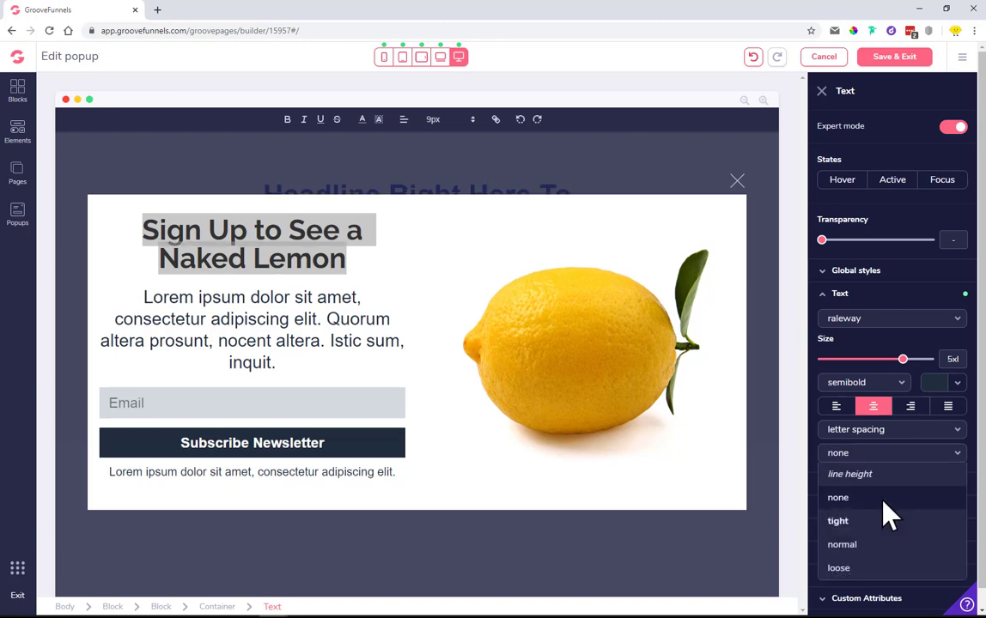
left_click(449, 259)
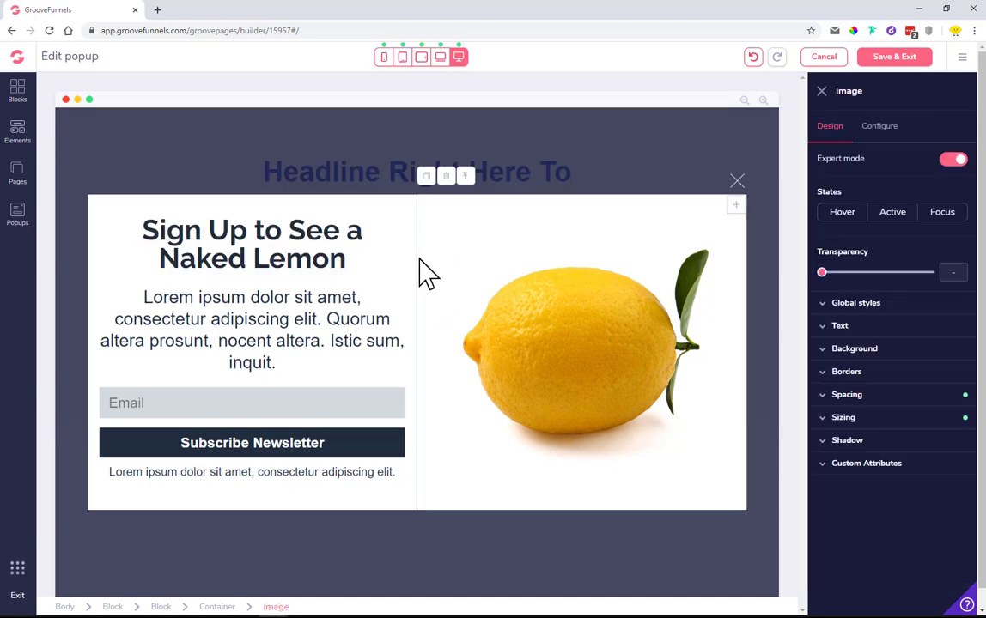
Step: Try a 40px font size on the whole popup headline, and choose a larger size instead
left_click(296, 225)
left_click(840, 294)
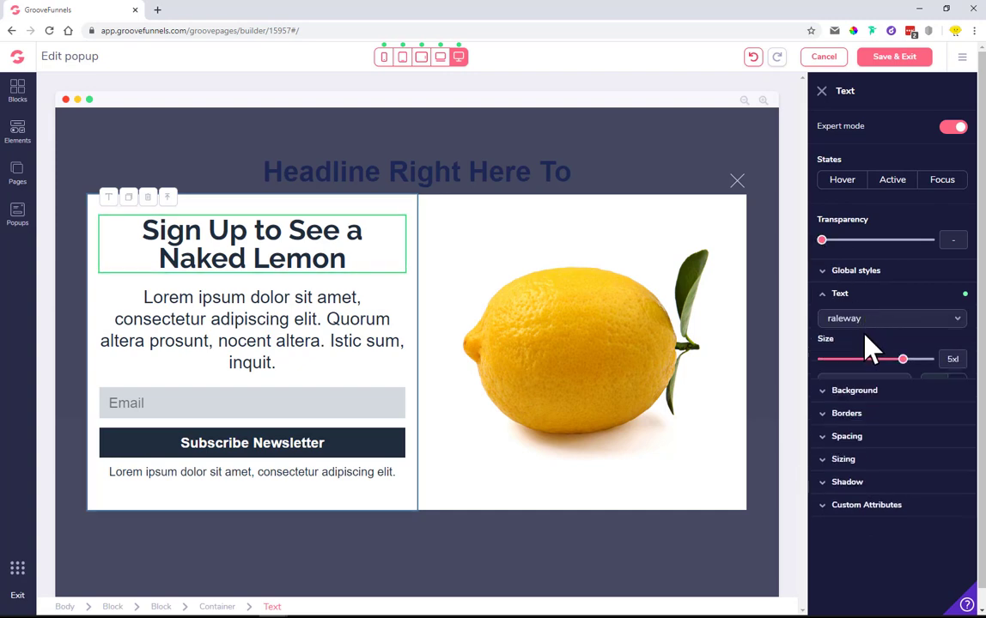
left_click_drag(903, 359, 903, 359)
triple_click(283, 228)
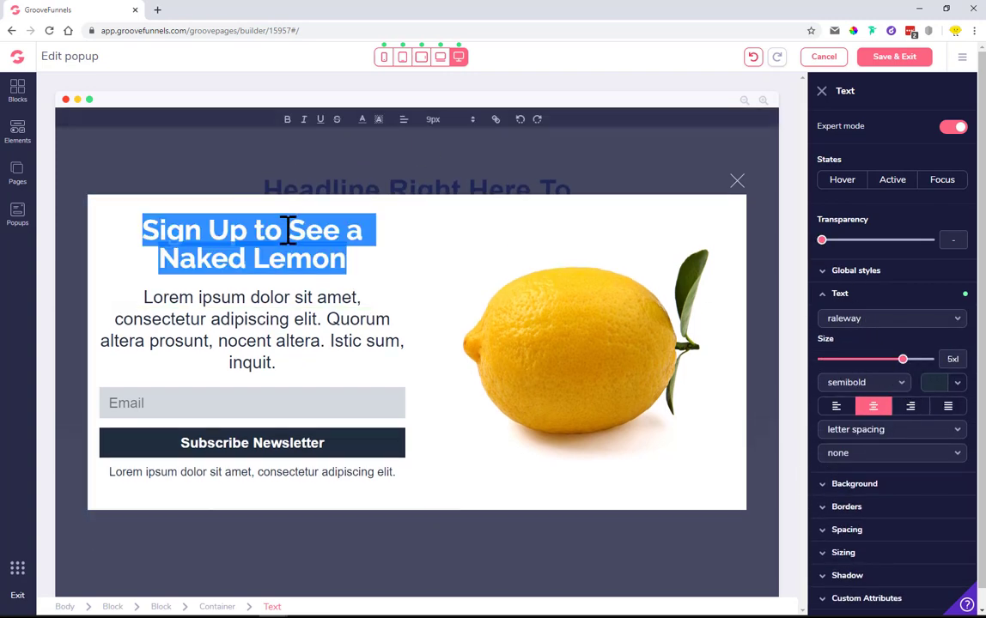
left_click(445, 120)
left_click(462, 297)
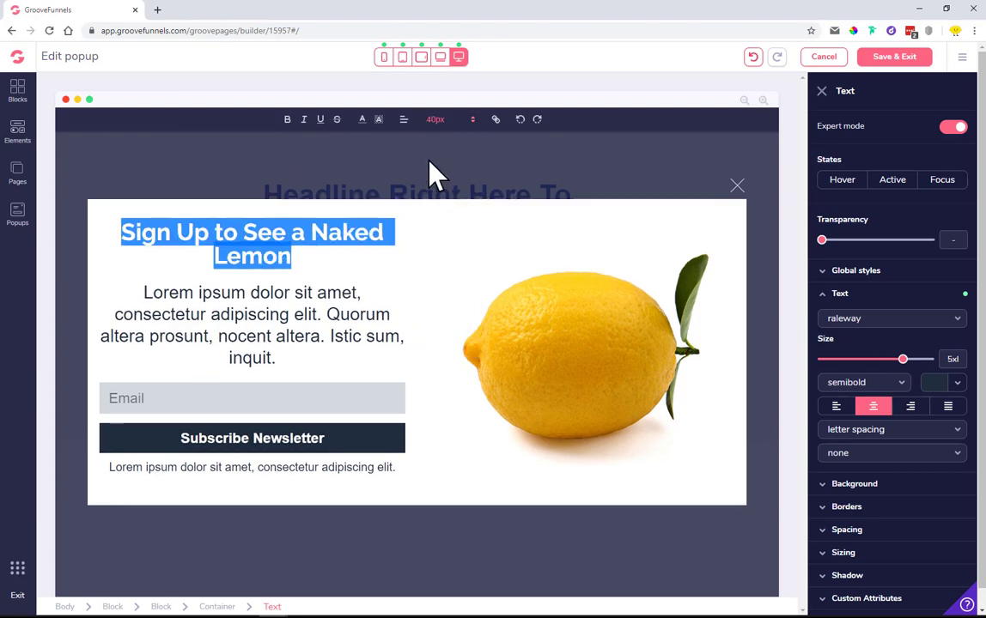
left_click(447, 119)
left_click(451, 326)
left_click(446, 282)
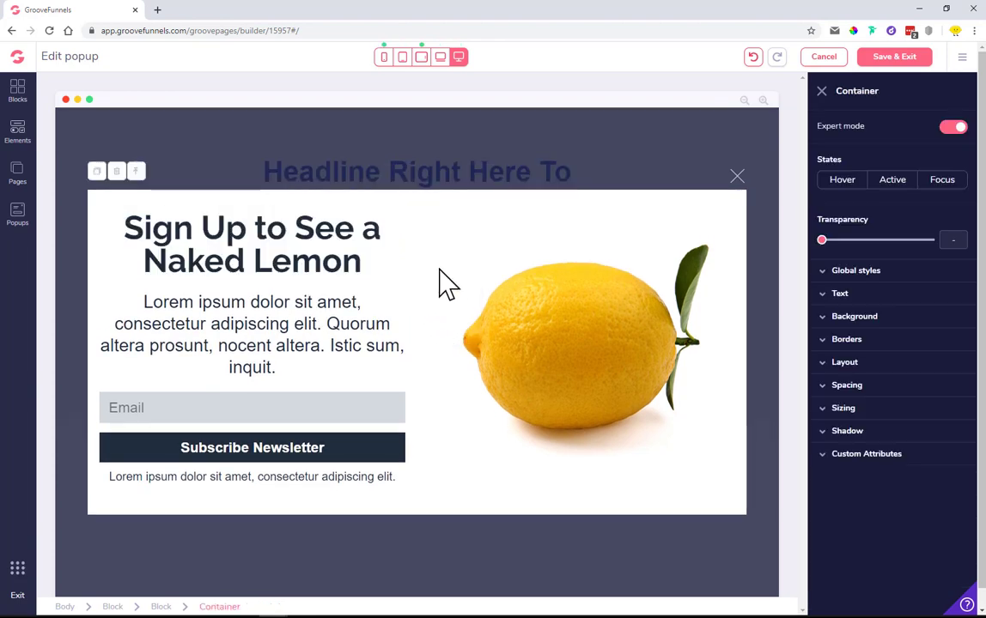
Step: Replace the paragraph below the popup headline with "Really! No fluff, no messing around!"
left_click(273, 351)
left_click(154, 306)
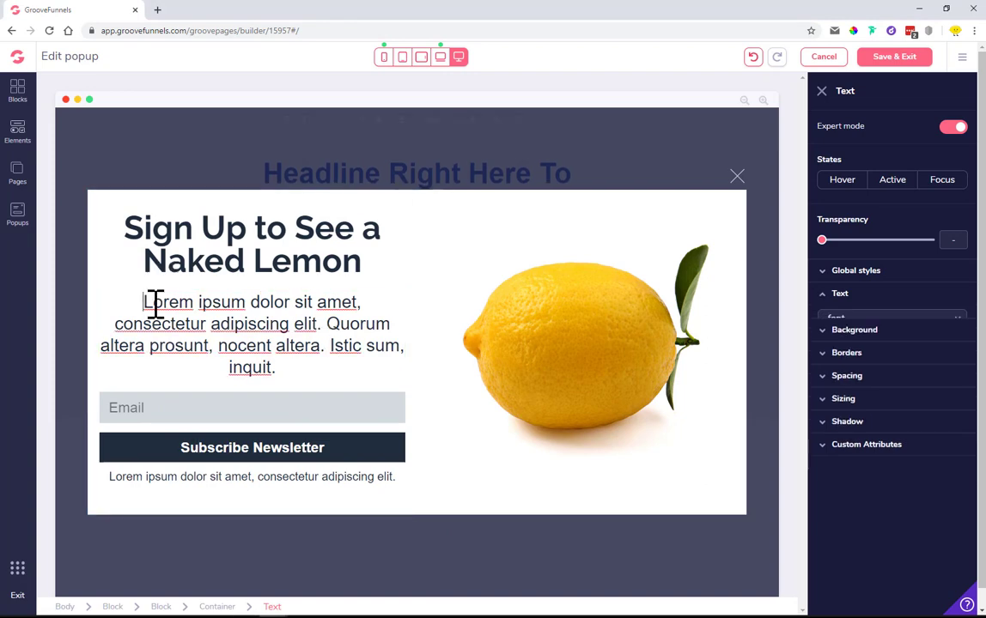
triple_click(157, 305)
type("Really! No fluff-no messing around!")
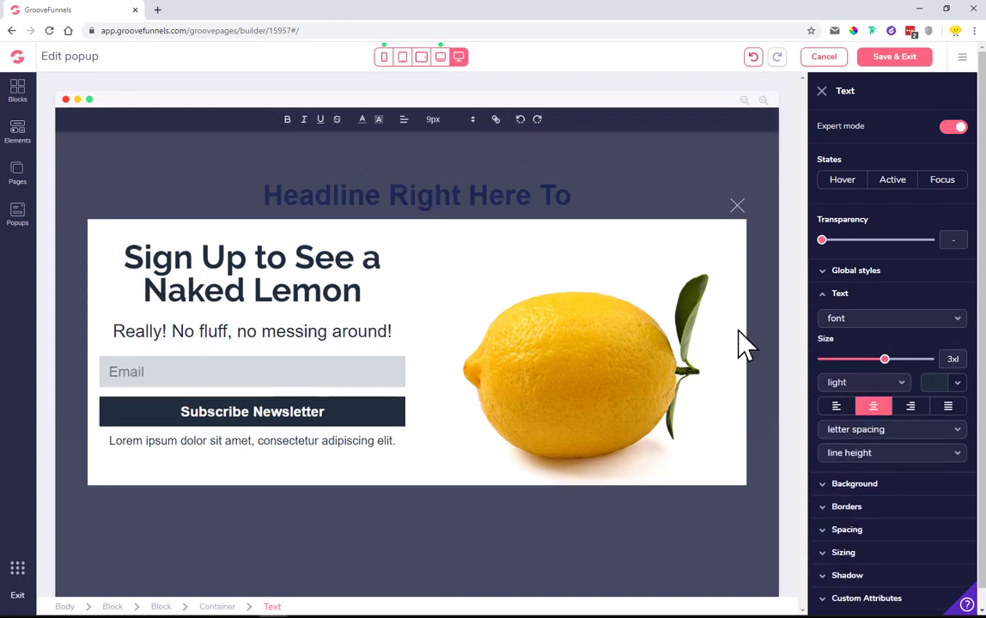
Step: Set the "Really! No fluff, no messing around!" text to the raleway font and size 2xl
left_click(885, 326)
left_click(846, 570)
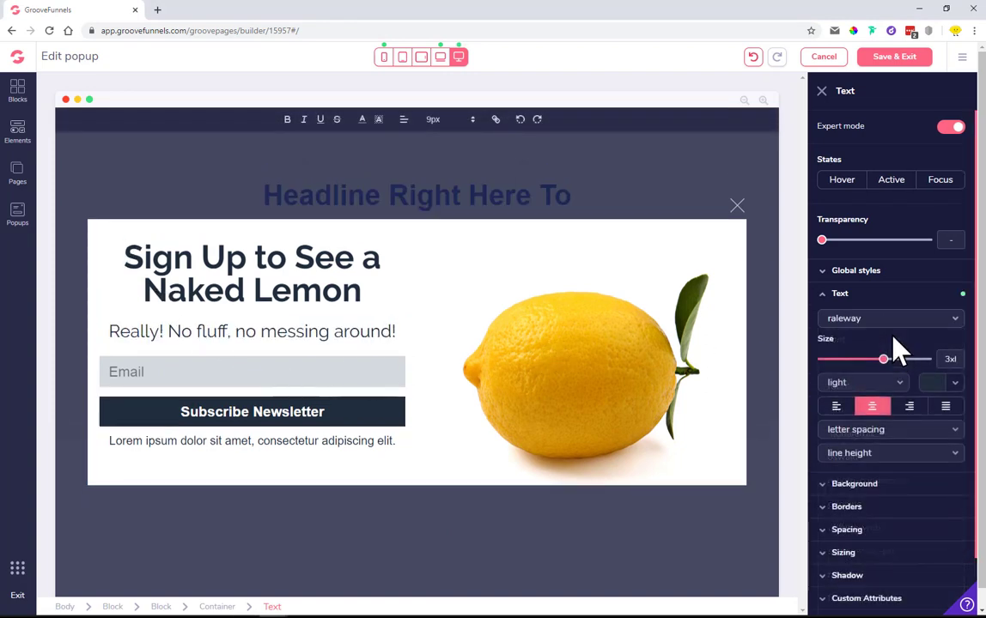
left_click_drag(885, 361, 876, 360)
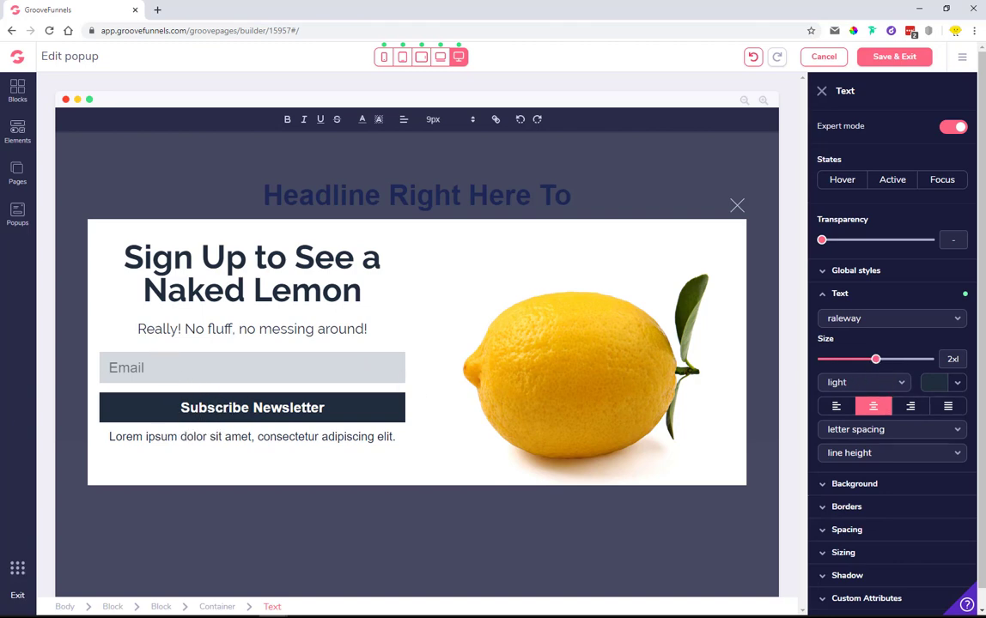
key("alt+Tab")
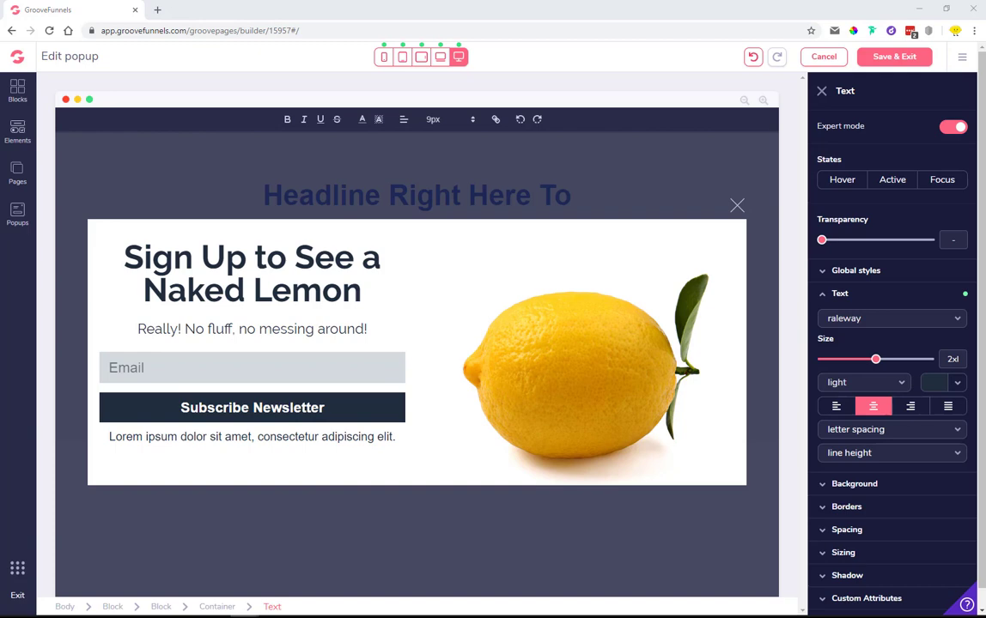
Step: Replace the line below the button with "Disclaimer - If people are around you, they may find you weird!" in size base, adding an asterisk after "Disclaimer"
left_click(242, 438)
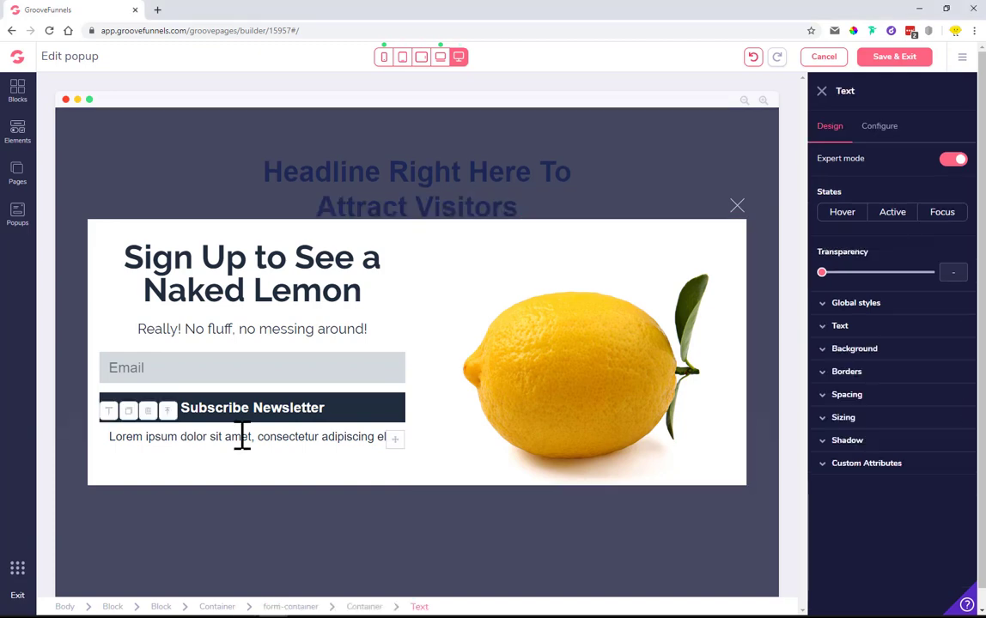
left_click(109, 436)
key("ctrl+a")
type("Disclaimer - If people are around you, they may find you weird!")
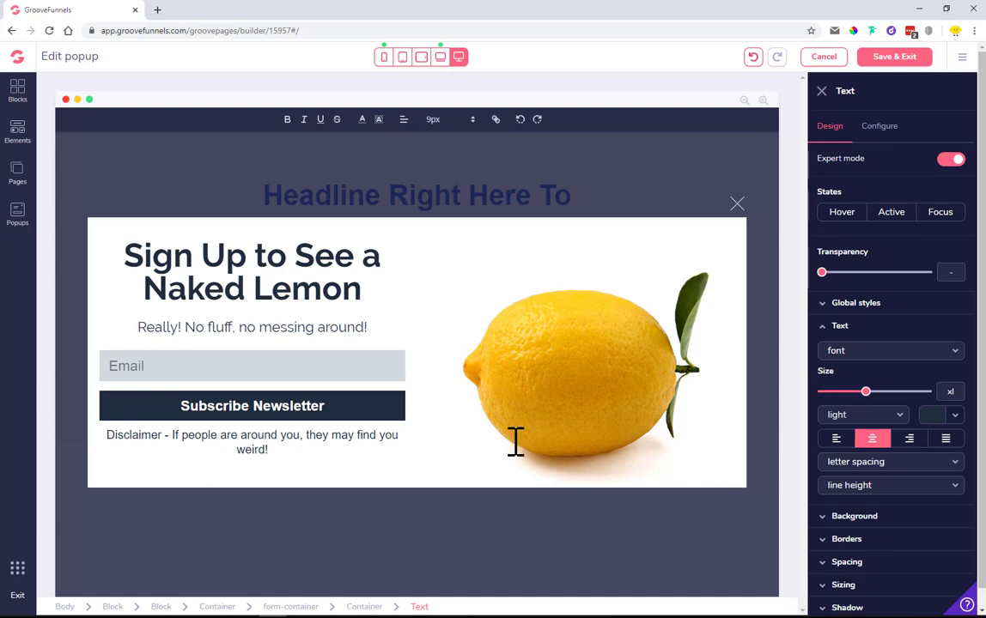
left_click_drag(865, 393, 850, 394)
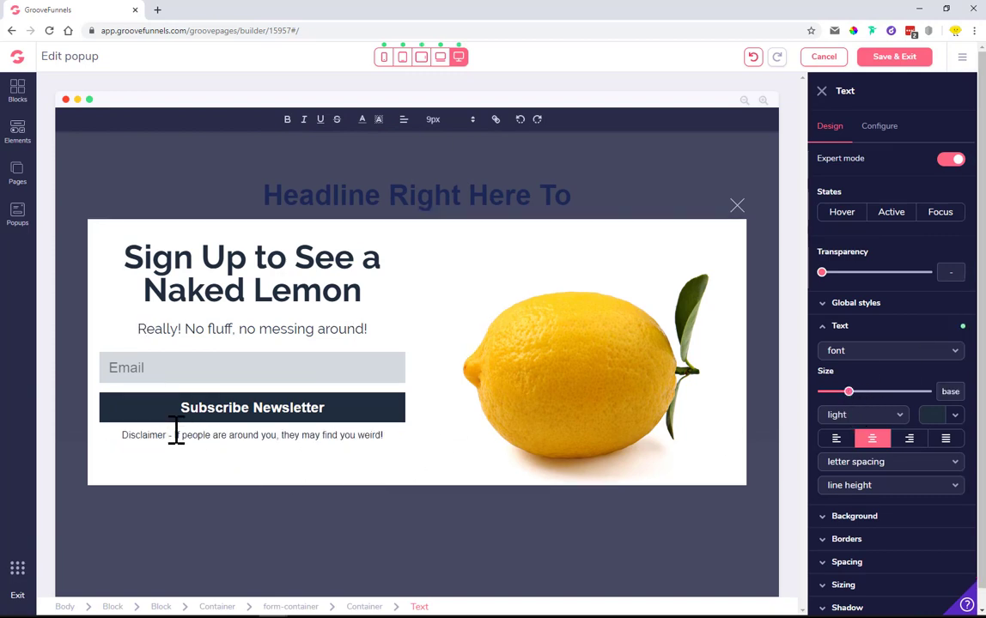
type("*")
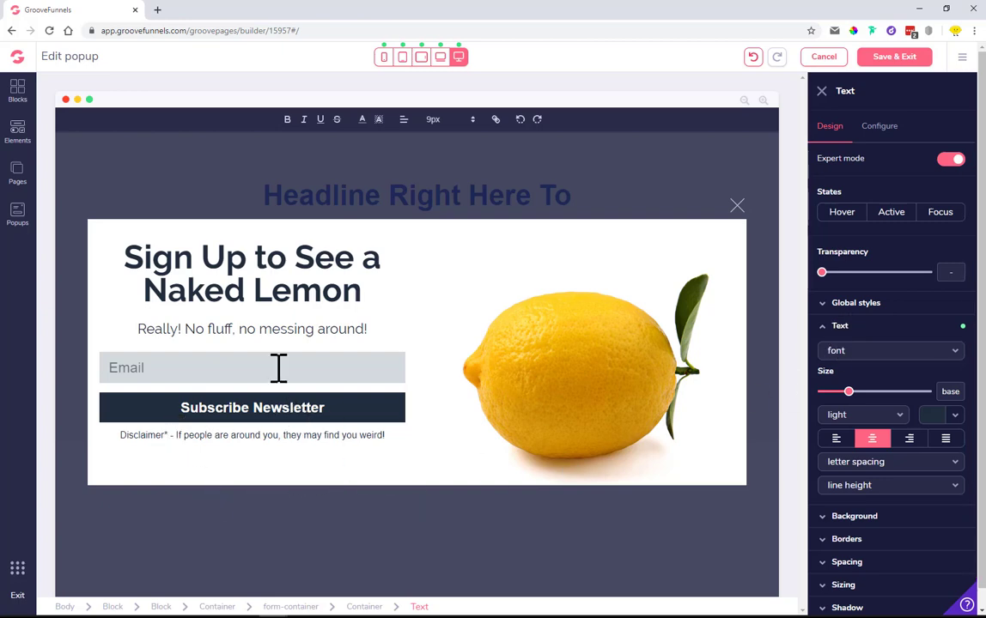
Step: Change the popup form's submit button text to "Sign Up!" and apply the update
left_click(277, 410)
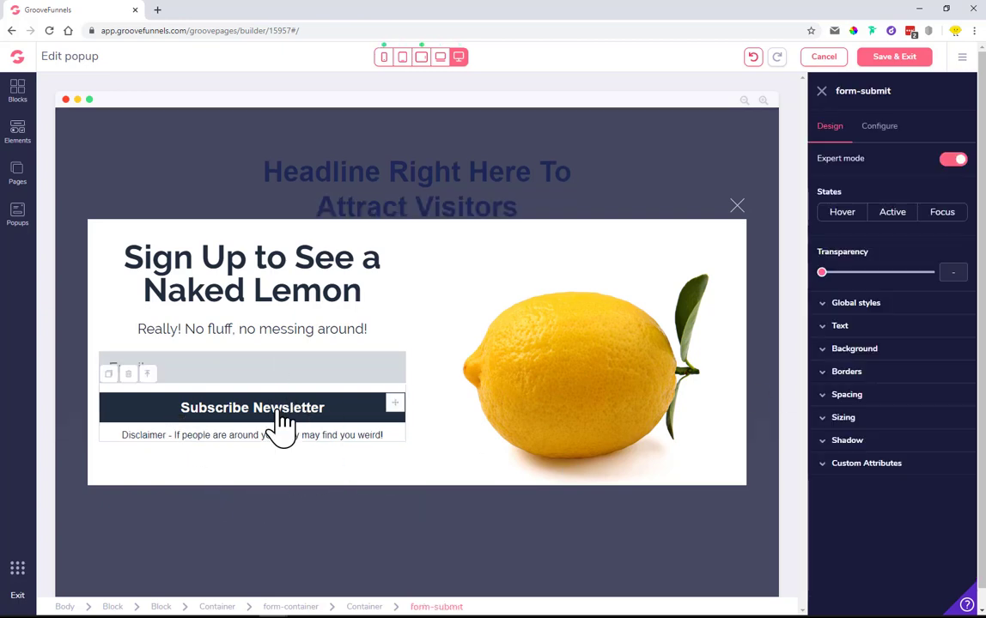
left_click(880, 126)
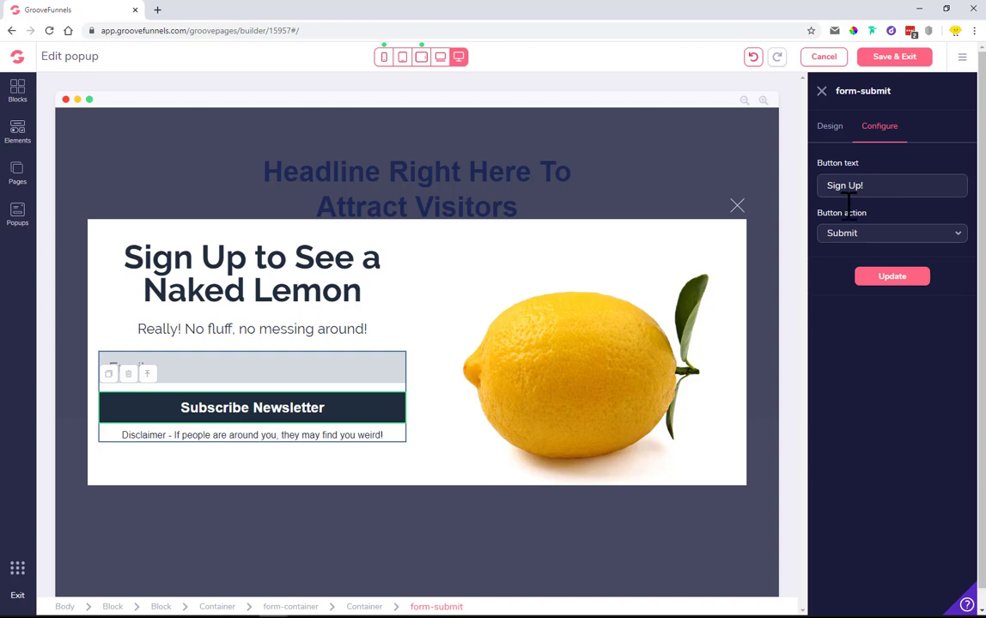
left_click(899, 281)
Step: Duplicate the Email field and configure the upper one with ID and name "name", placeholder "Name" and required text validation
left_click(228, 368)
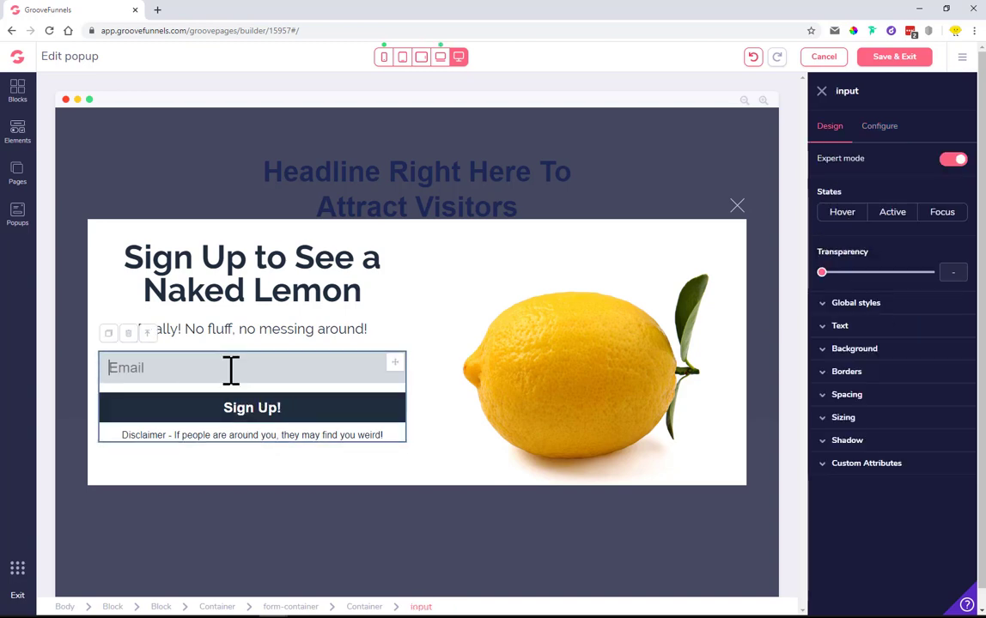
left_click(109, 334)
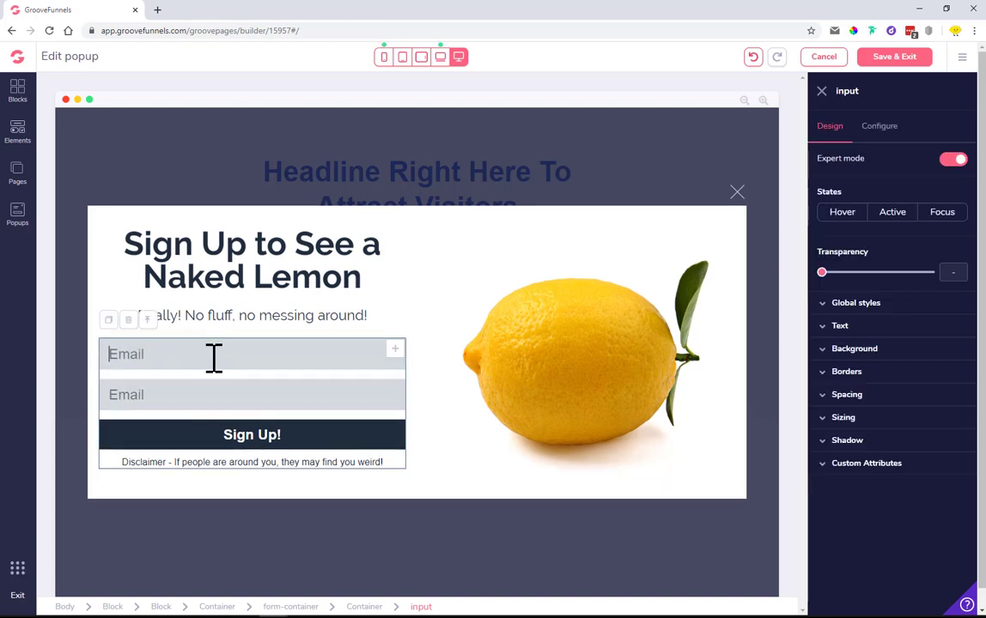
left_click(885, 128)
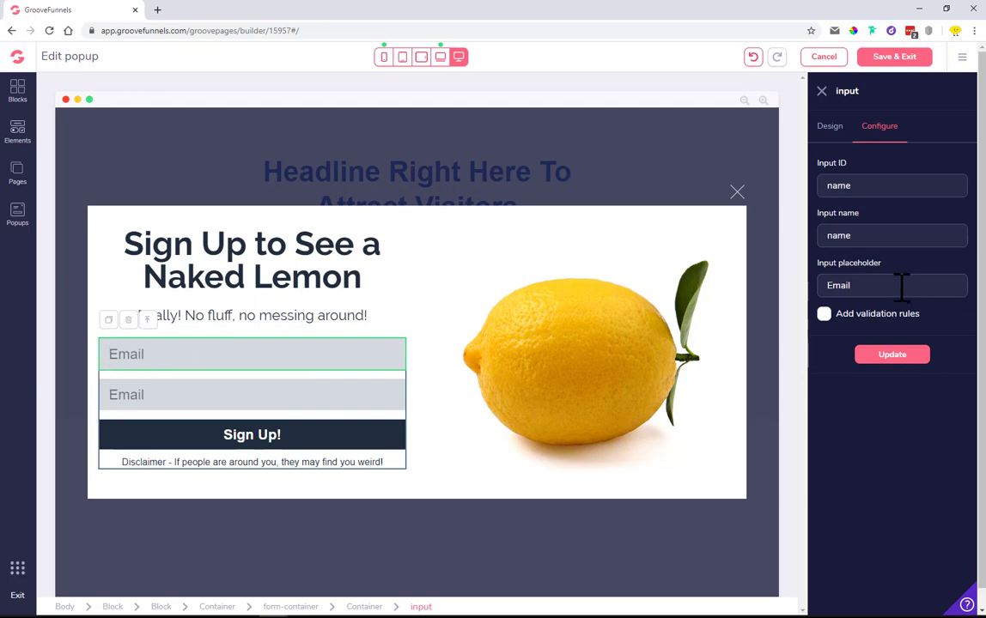
left_click_drag(902, 287, 803, 293)
left_click(825, 315)
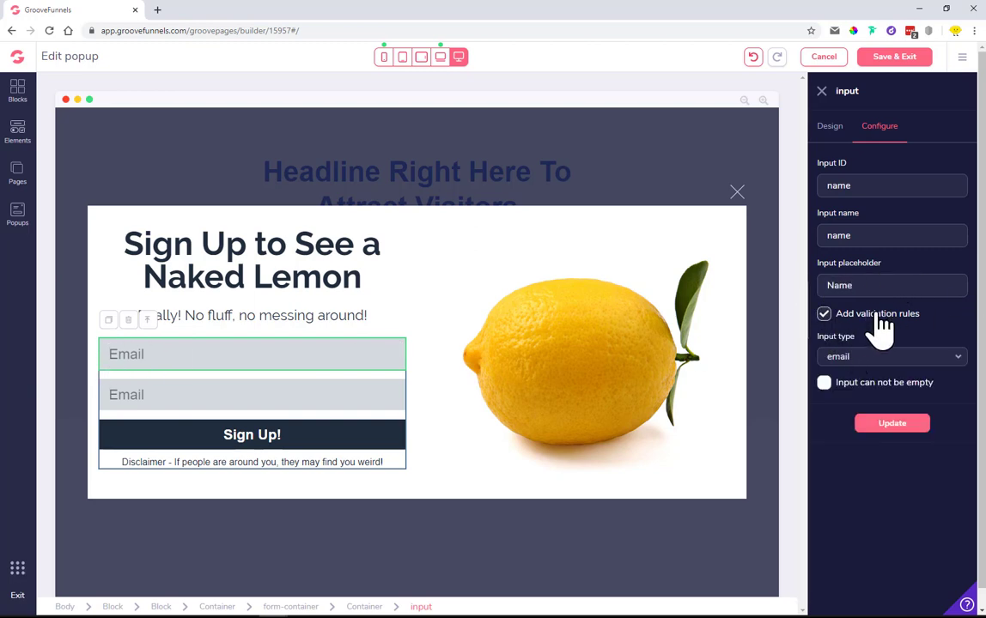
left_click(865, 361)
left_click(859, 380)
left_click(893, 424)
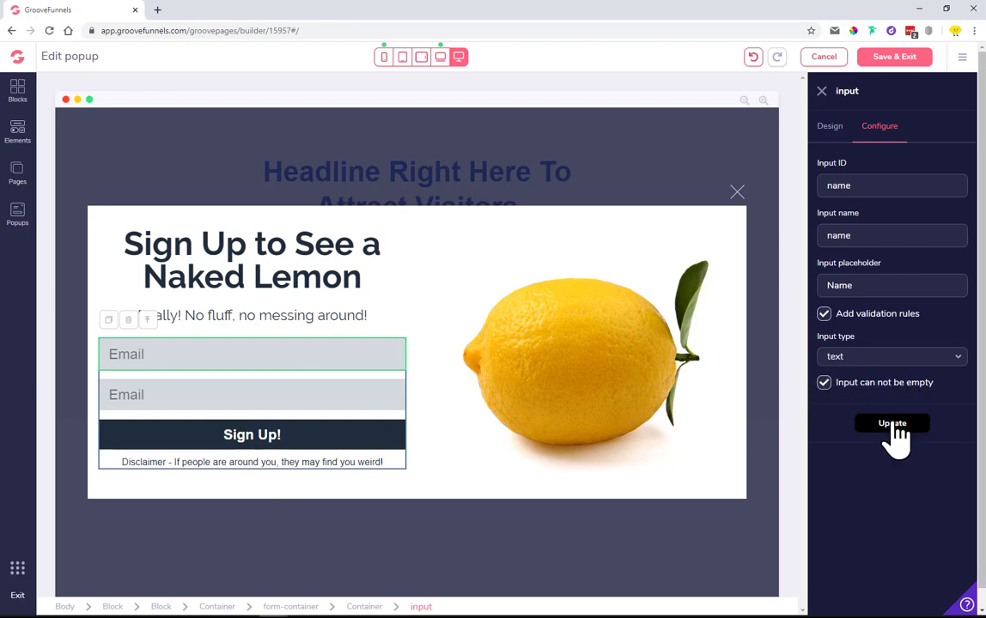
Step: Configure the lower form field with ID and name "email" and required email validation, and apply the update
left_click(181, 391)
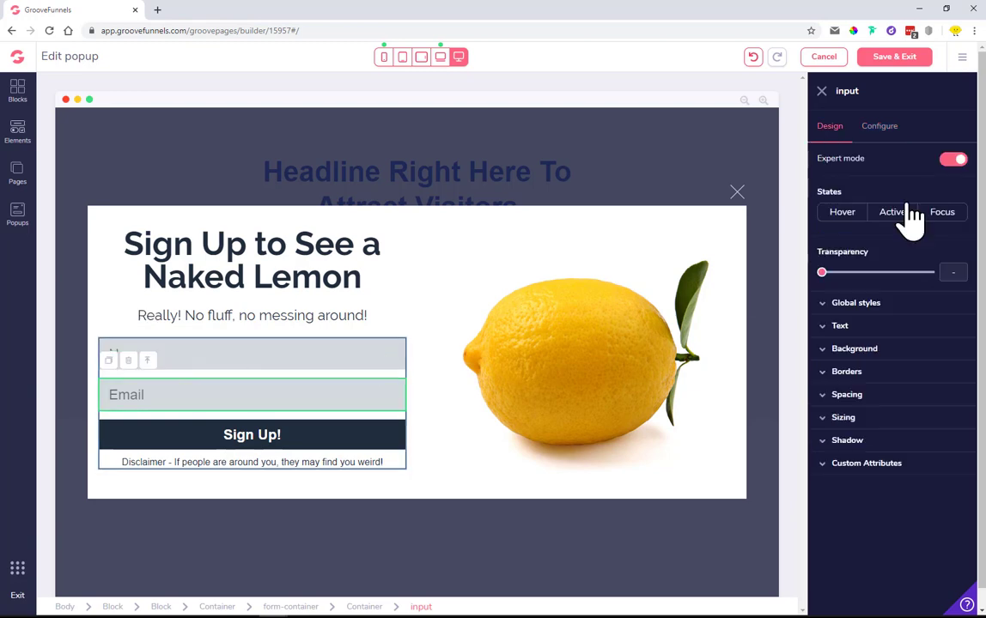
left_click(885, 129)
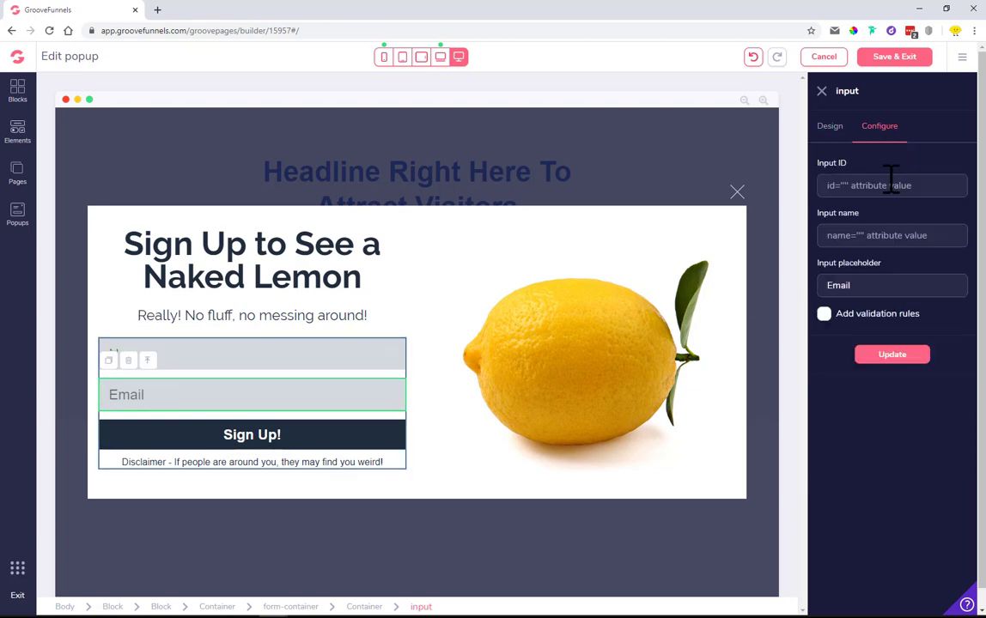
type("emaile")
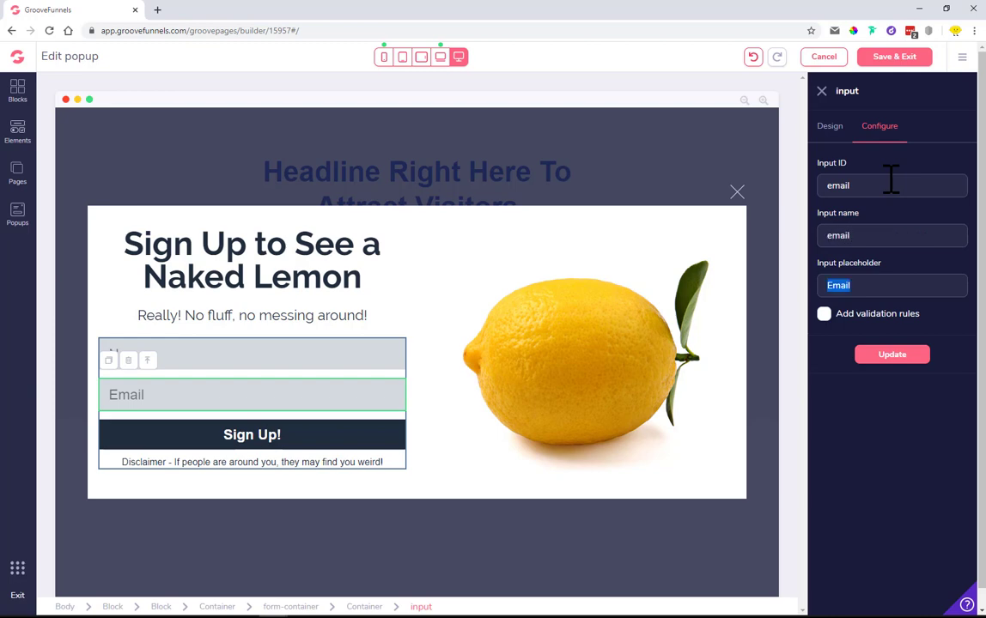
left_click(824, 315)
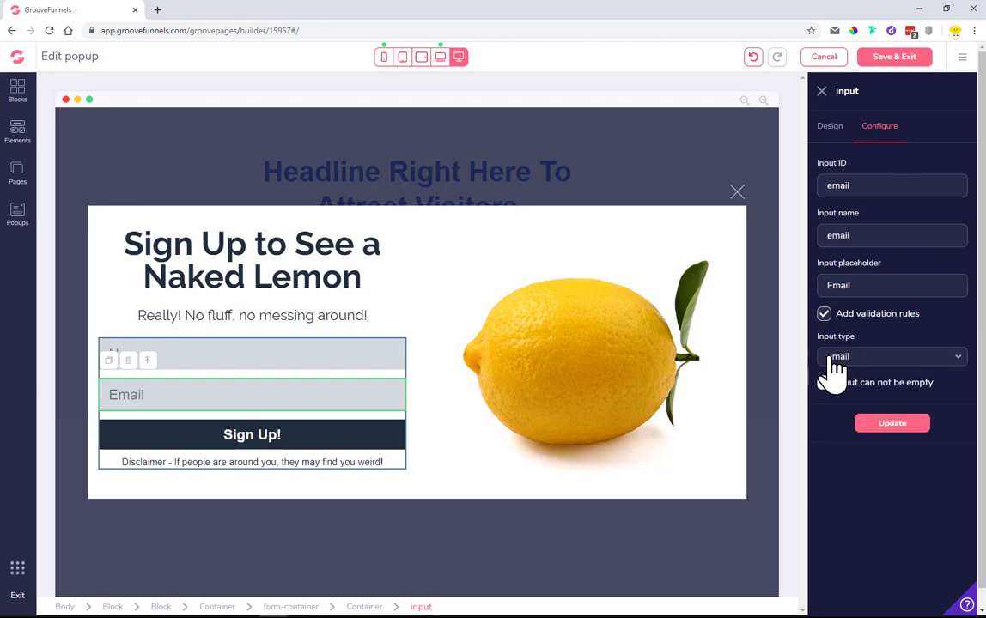
left_click(884, 357)
left_click(861, 401)
left_click(831, 384)
left_click(893, 424)
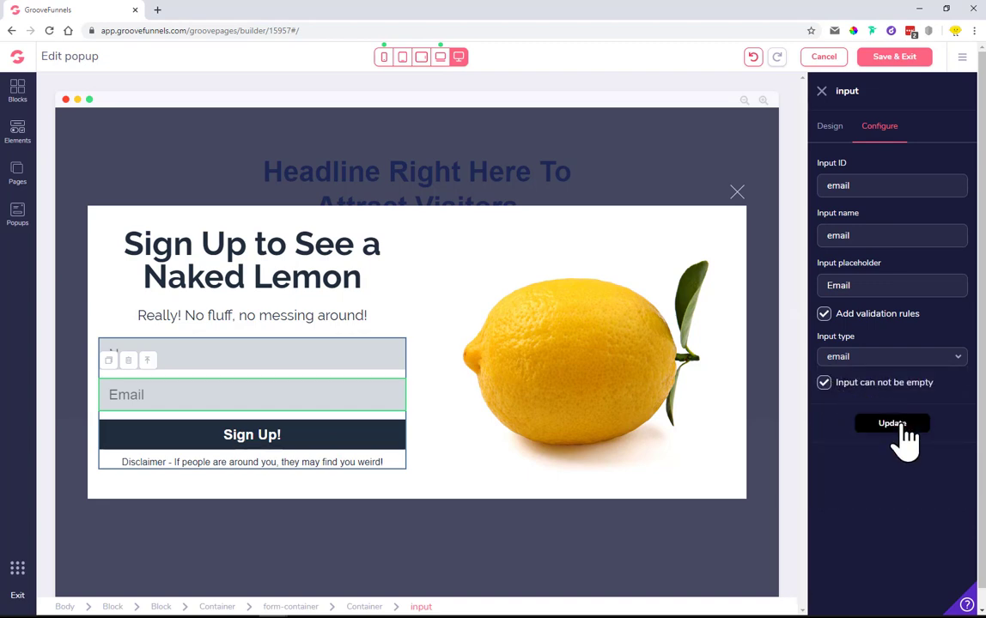
left_click(220, 451)
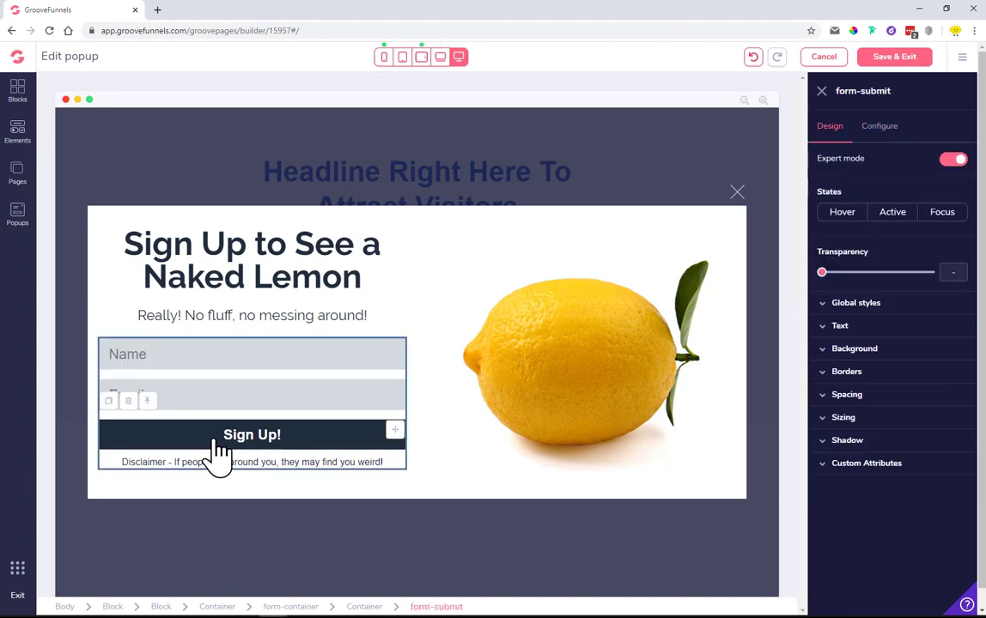
left_click(877, 129)
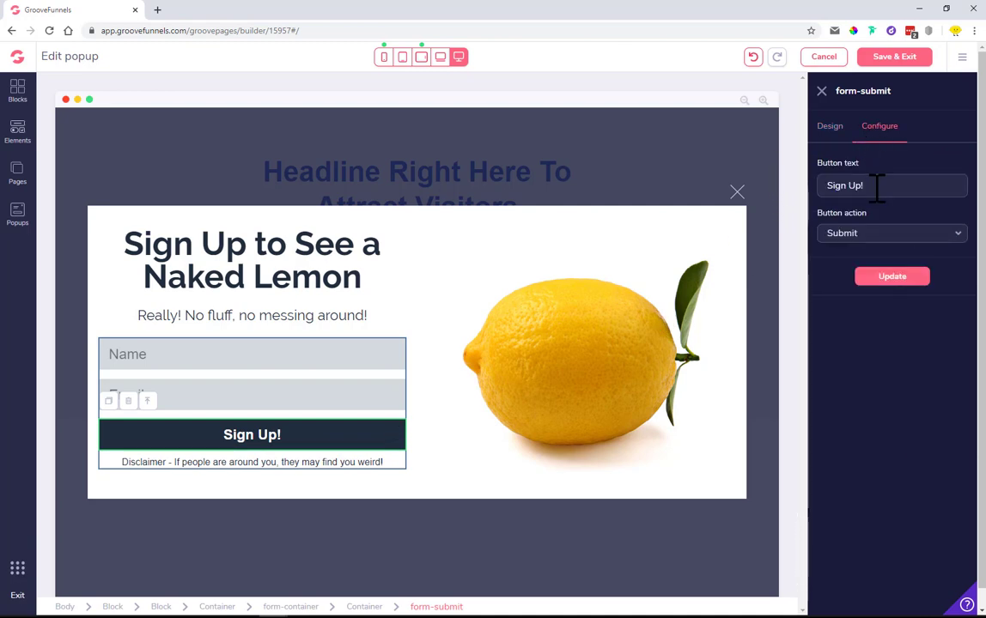
Step: Connect the popup's form container to the Mailchimp Testing Account integration and the Affiliate Marketing list
left_click(217, 386)
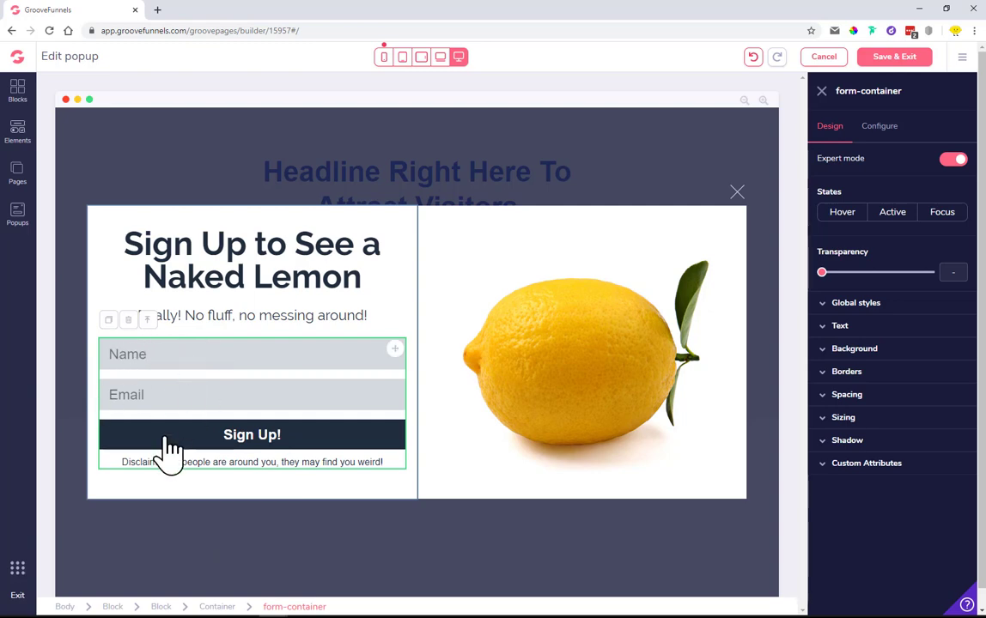
left_click(881, 130)
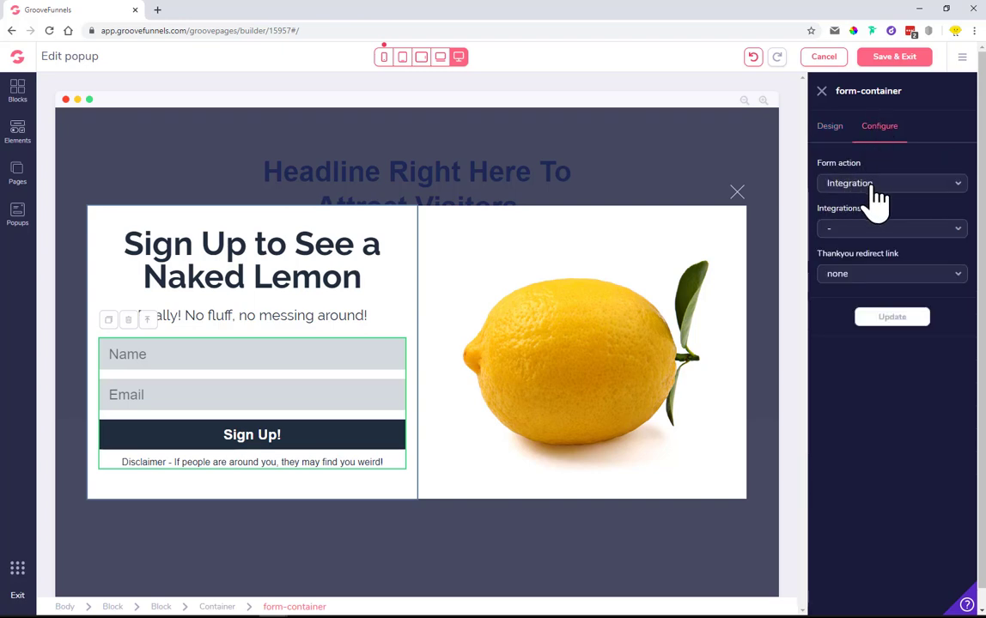
left_click(850, 230)
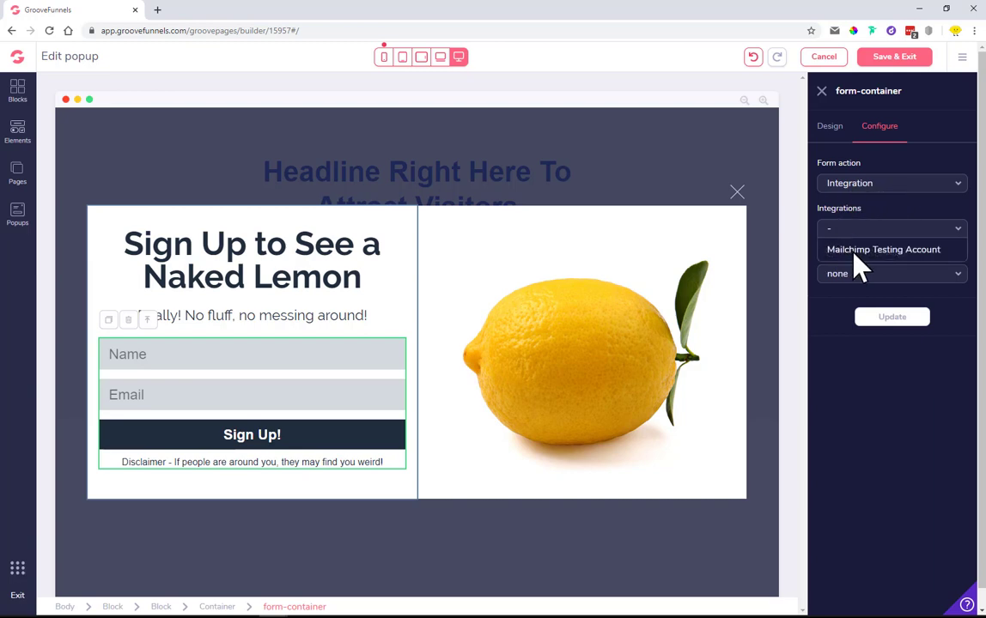
left_click(855, 254)
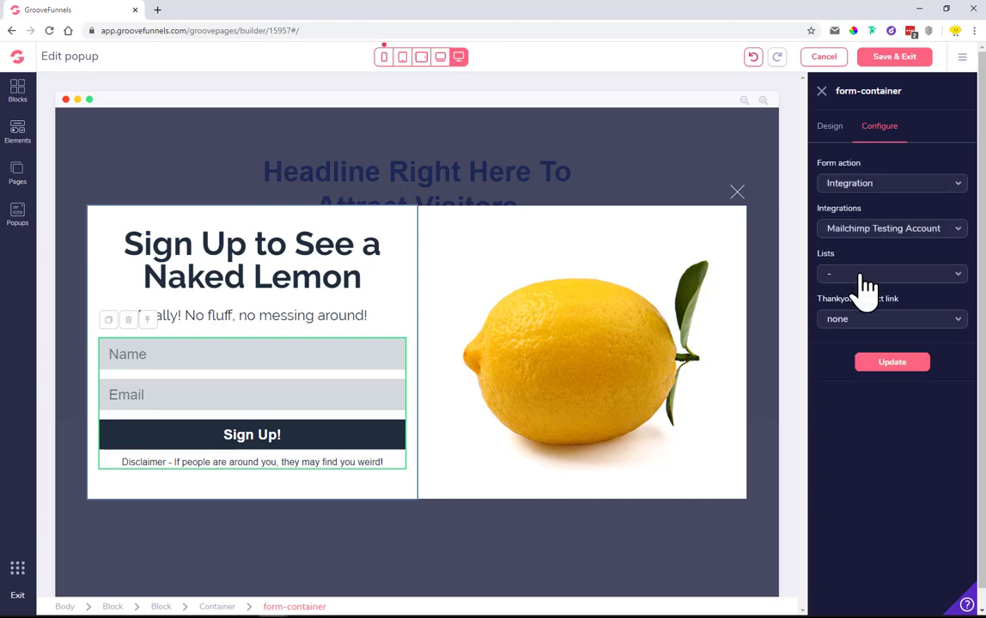
left_click(863, 276)
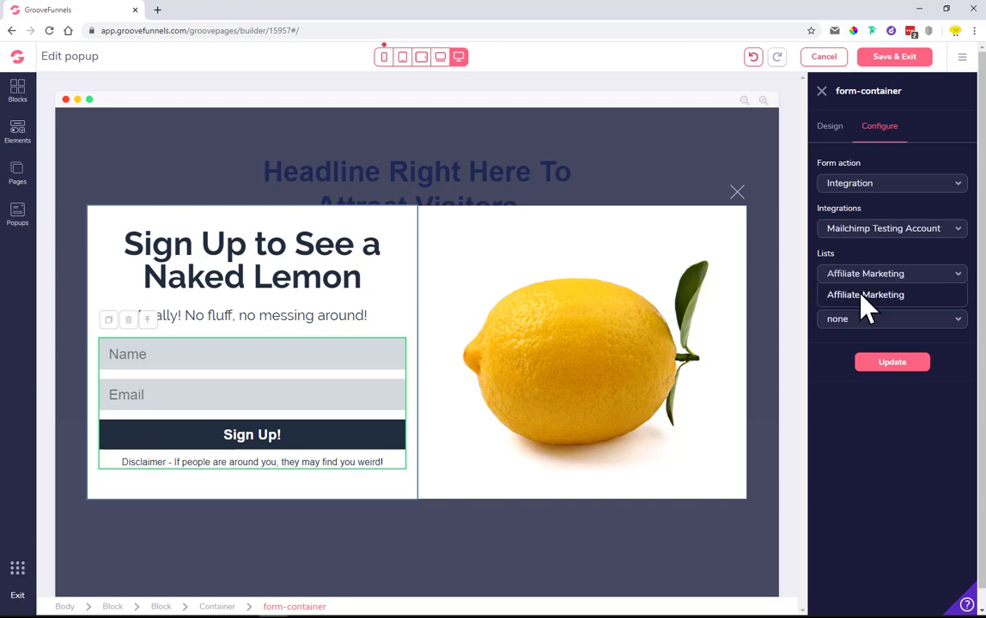
left_click(862, 294)
Step: Set the popup form's thank-you redirect to the lemons-cut-and-peeled.jpg URL, apply the update and save the popup
left_click(855, 323)
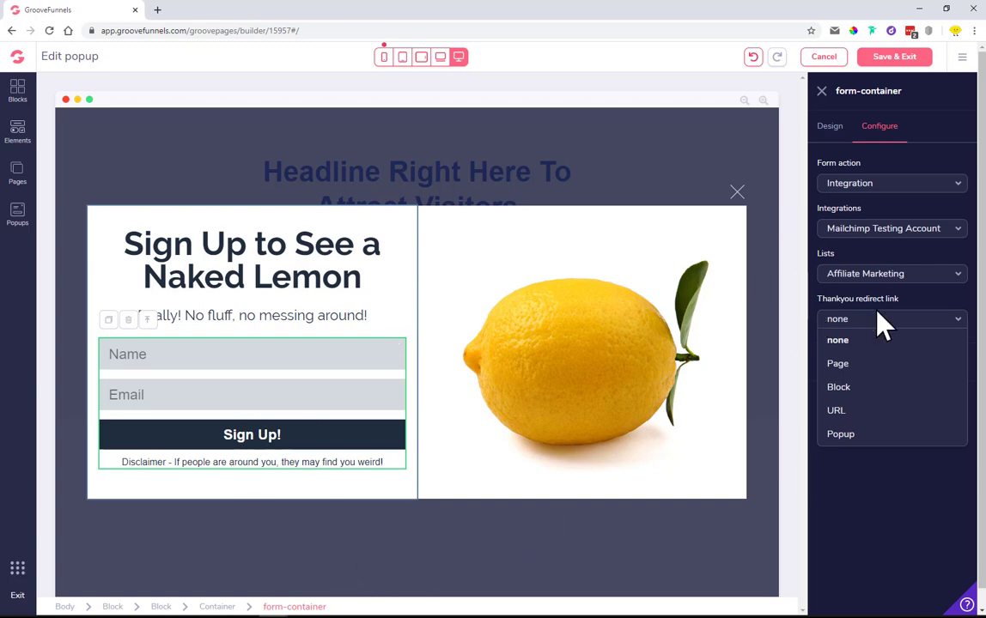
left_click(856, 409)
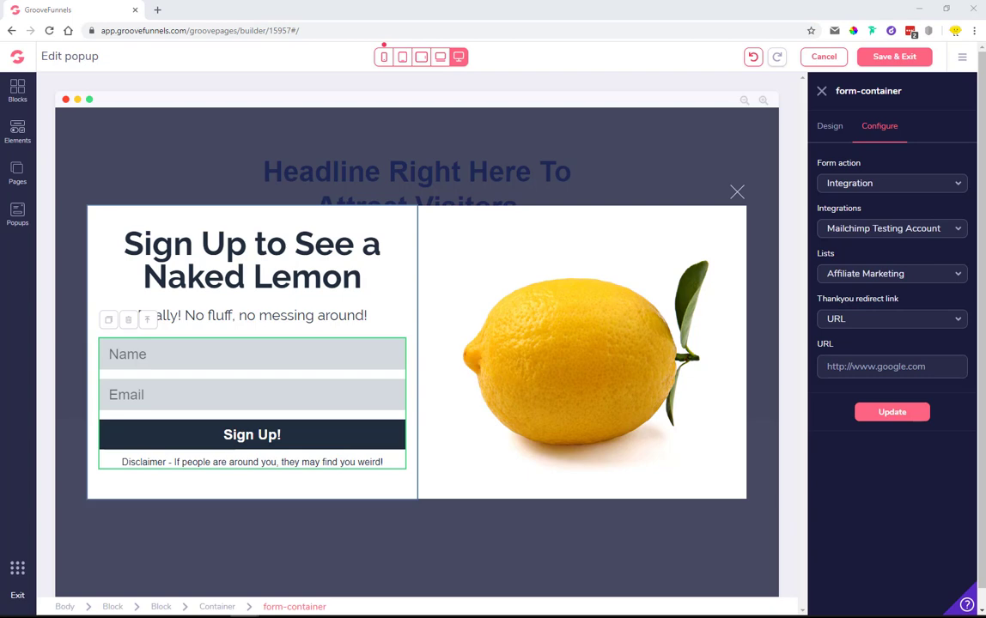
left_click(960, 368)
key("ctrl+v")
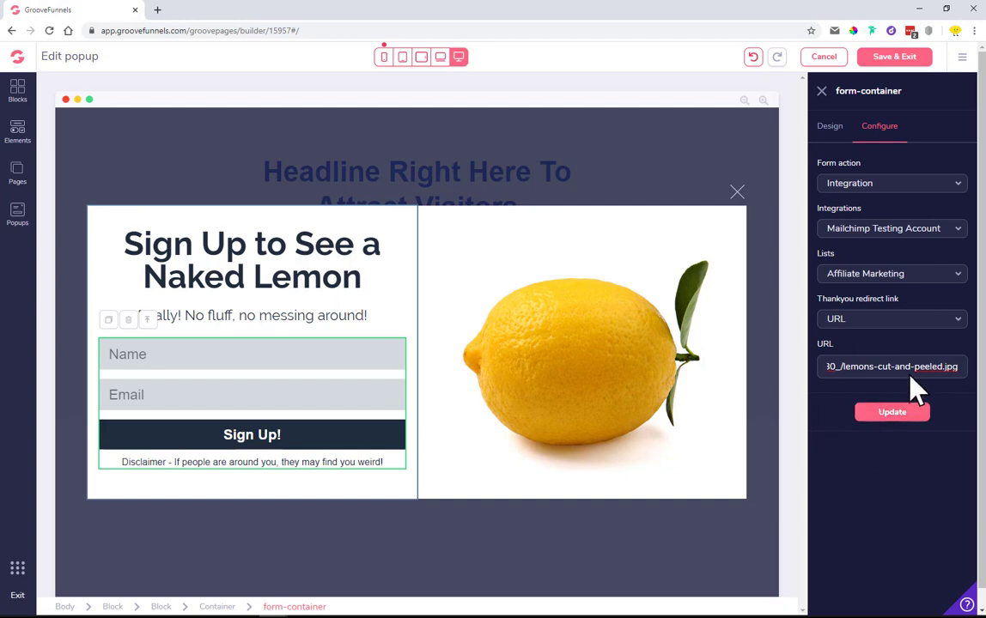
left_click(904, 416)
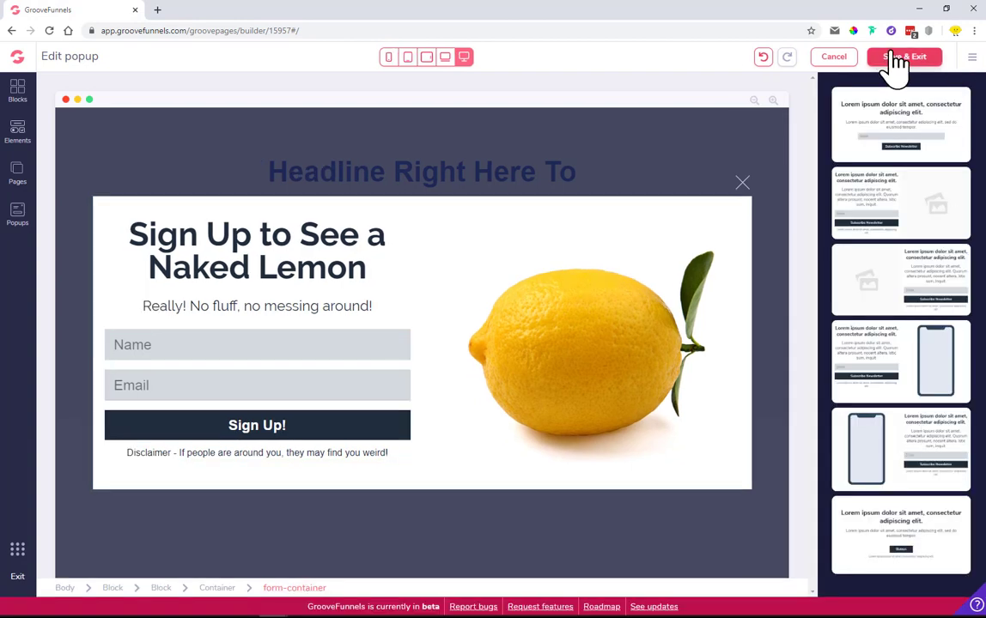
left_click(894, 59)
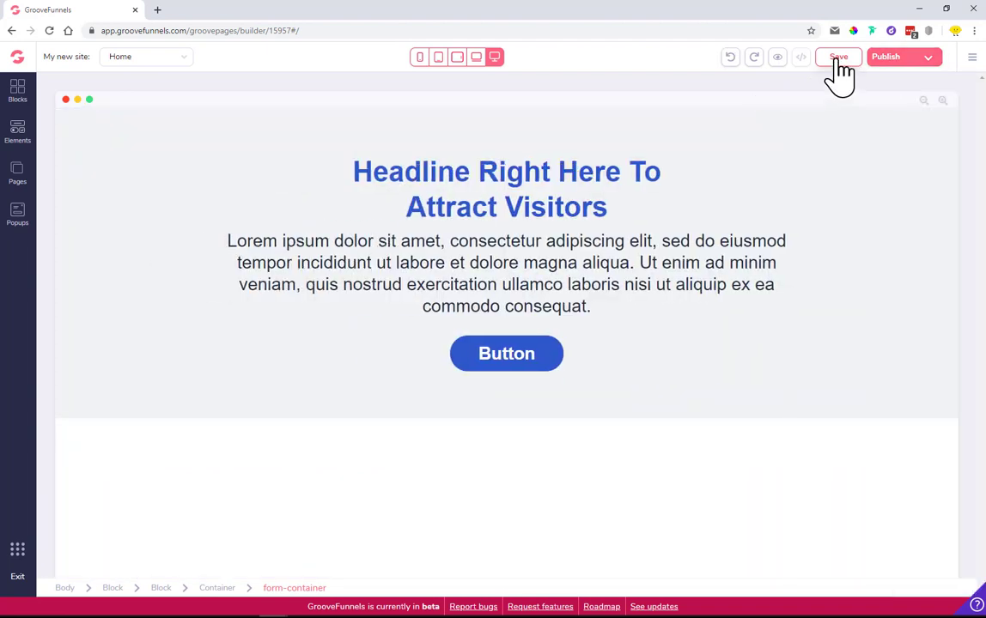
Step: Save the site and publish it with GroovePages hosting under the name nakedlemon
left_click(837, 60)
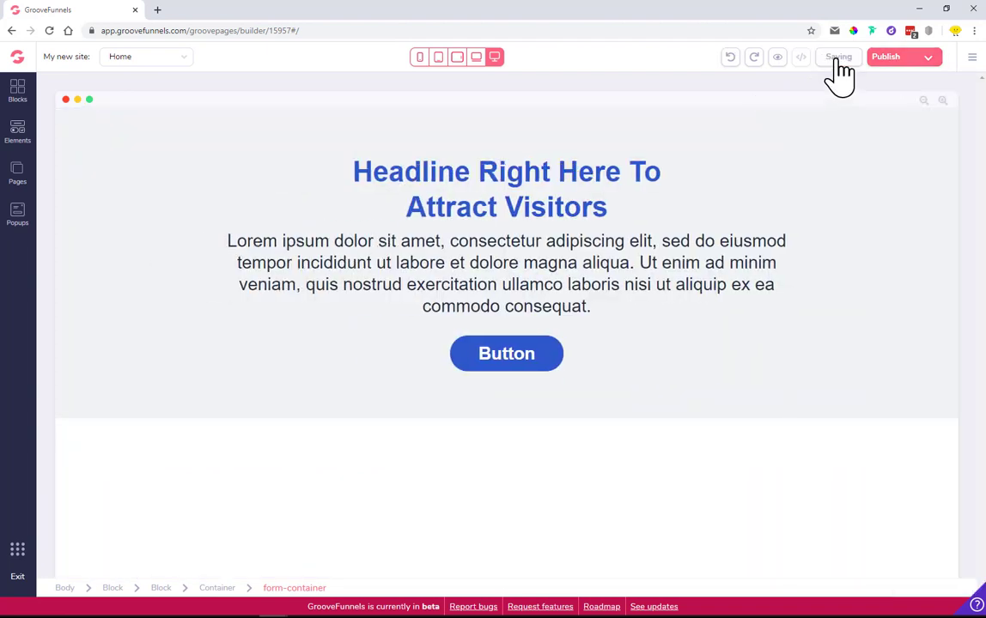
left_click(930, 58)
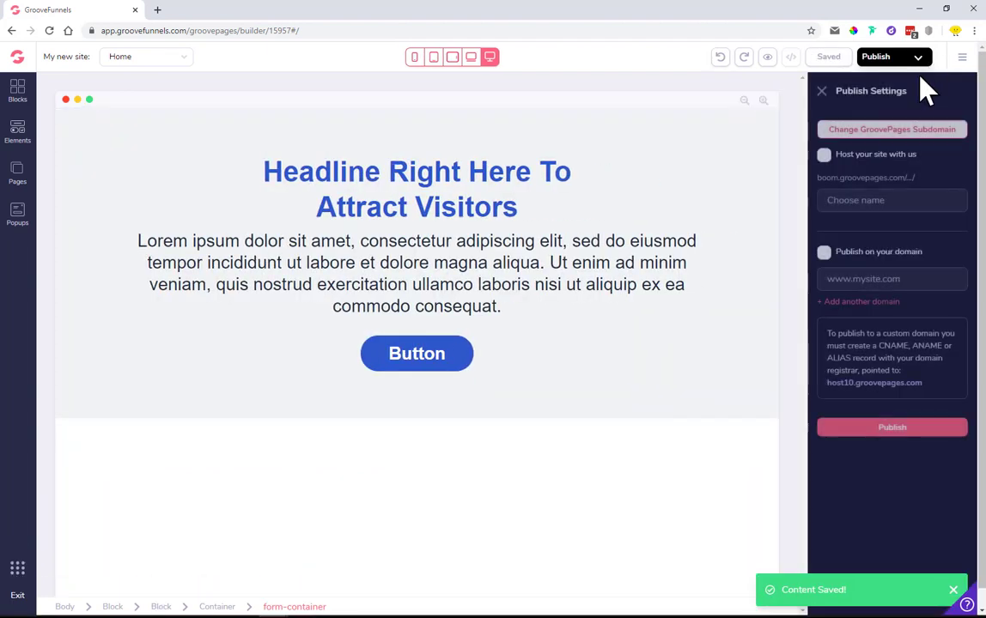
left_click(874, 202)
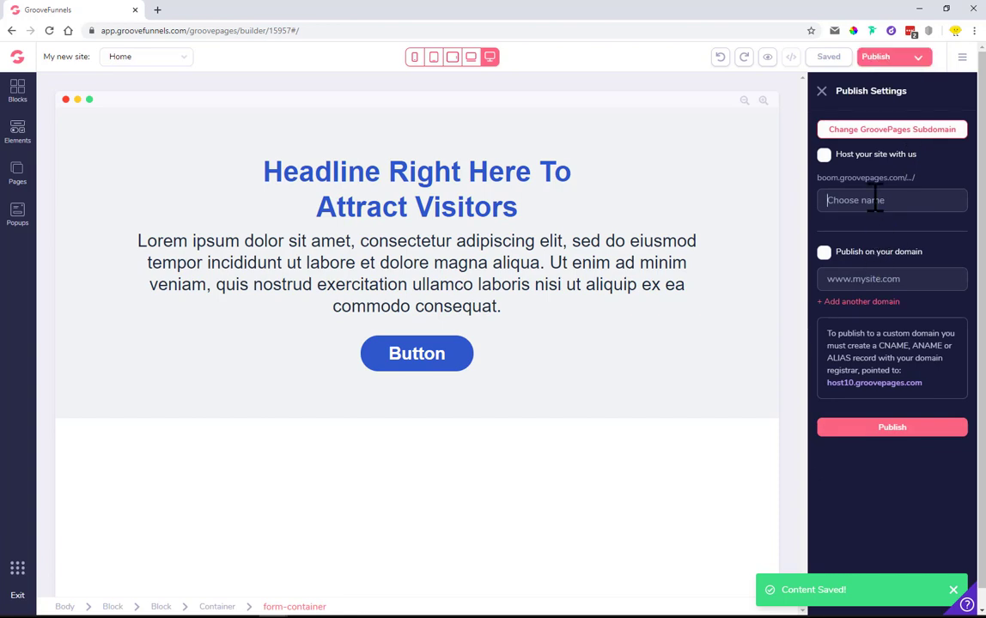
type("nakedlemon")
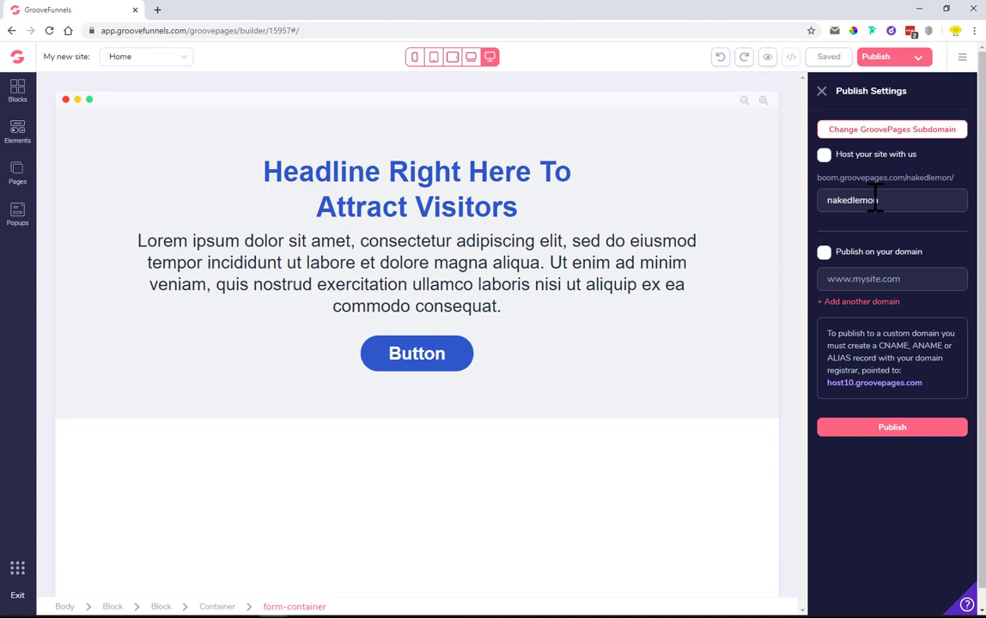
left_click(824, 155)
left_click(903, 432)
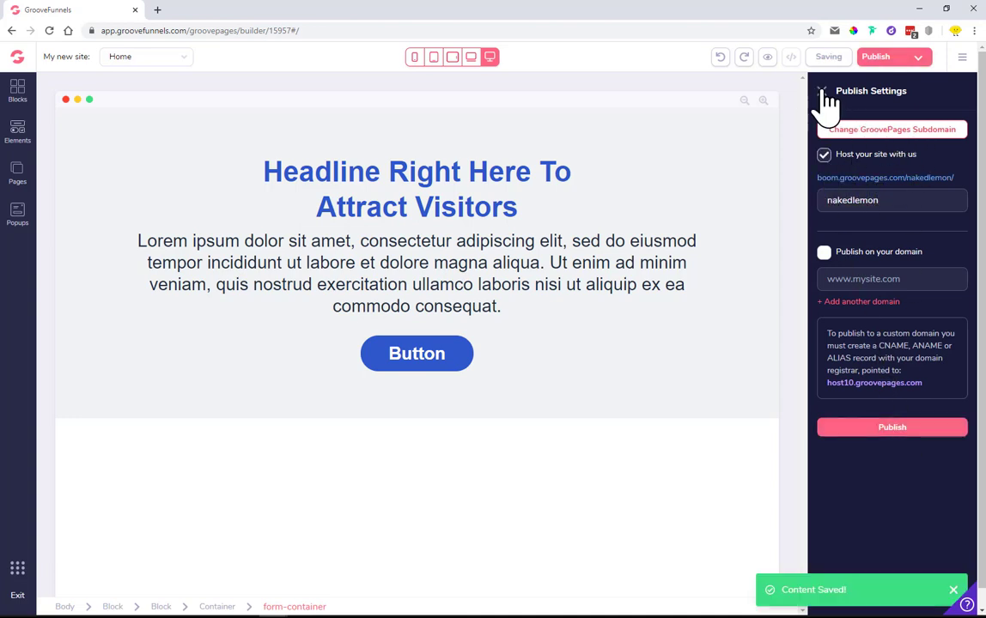
left_click(822, 91)
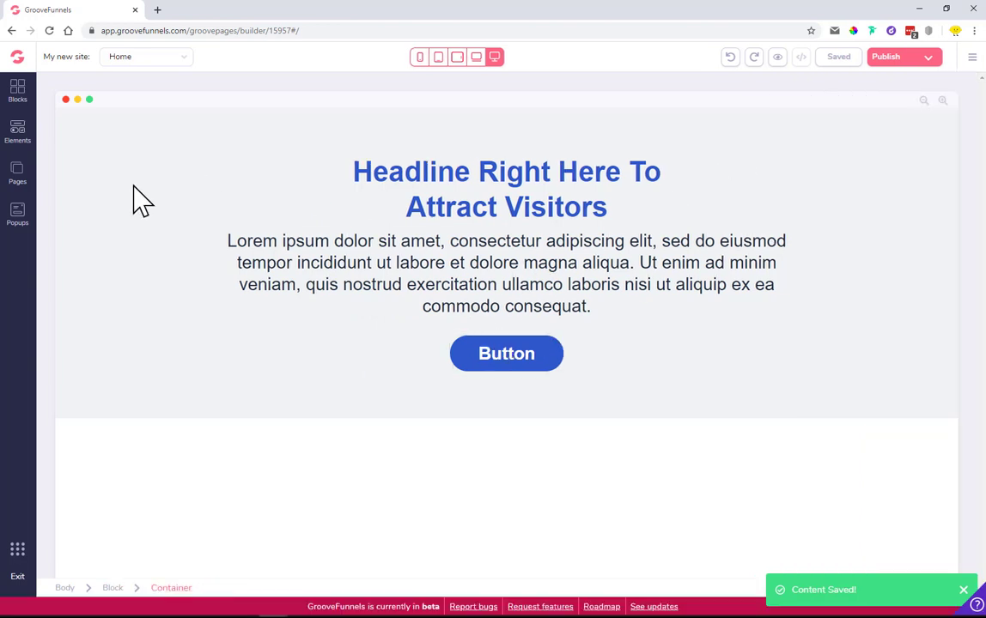
Step: Link the button in the page's call-to-action block to the "Sign up!" popup and apply the update
left_click(529, 362)
left_click(416, 357)
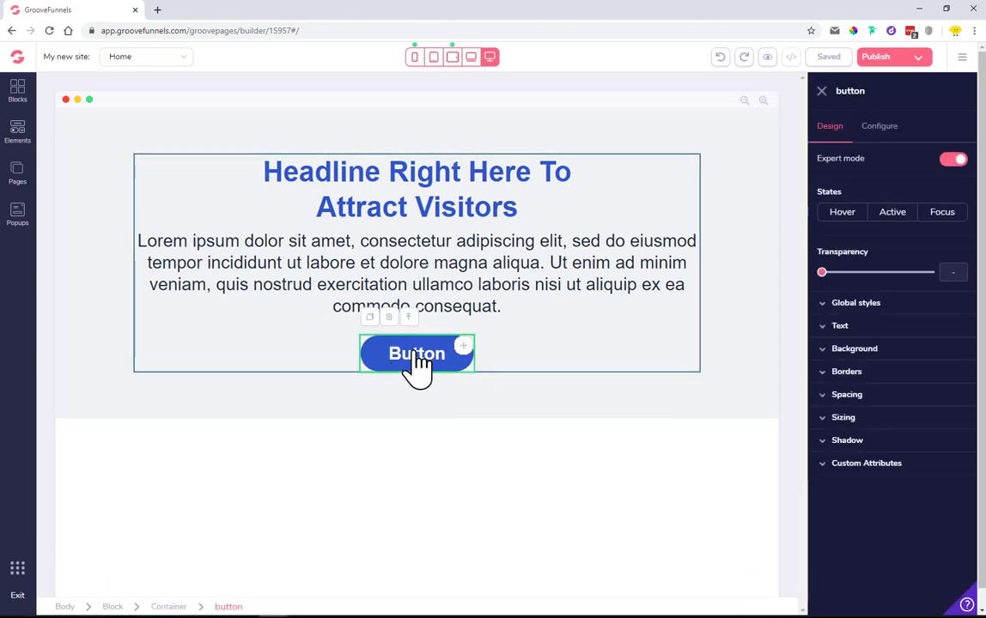
left_click(883, 130)
left_click(863, 234)
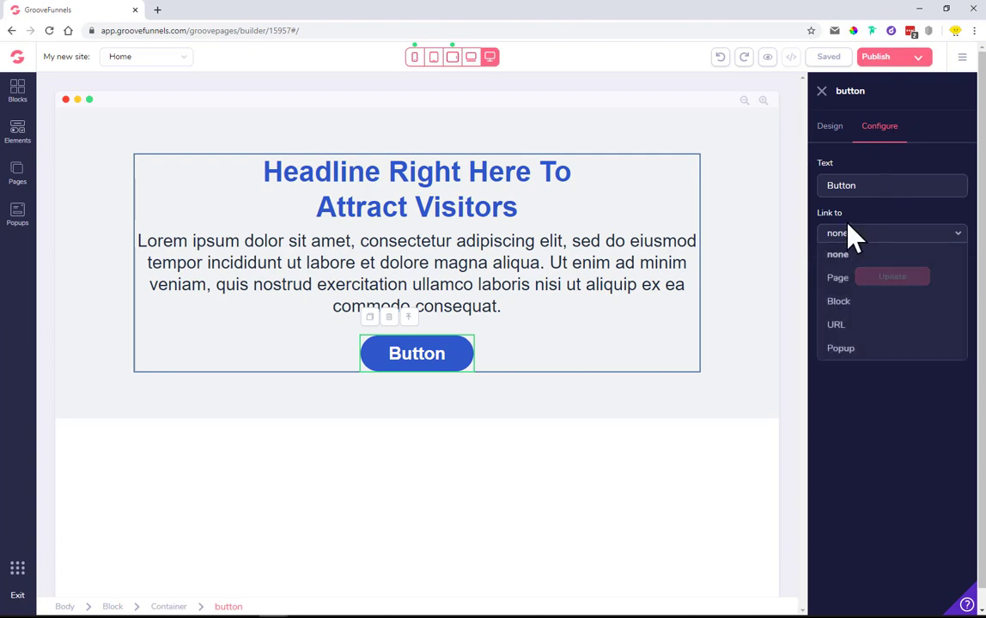
left_click(841, 350)
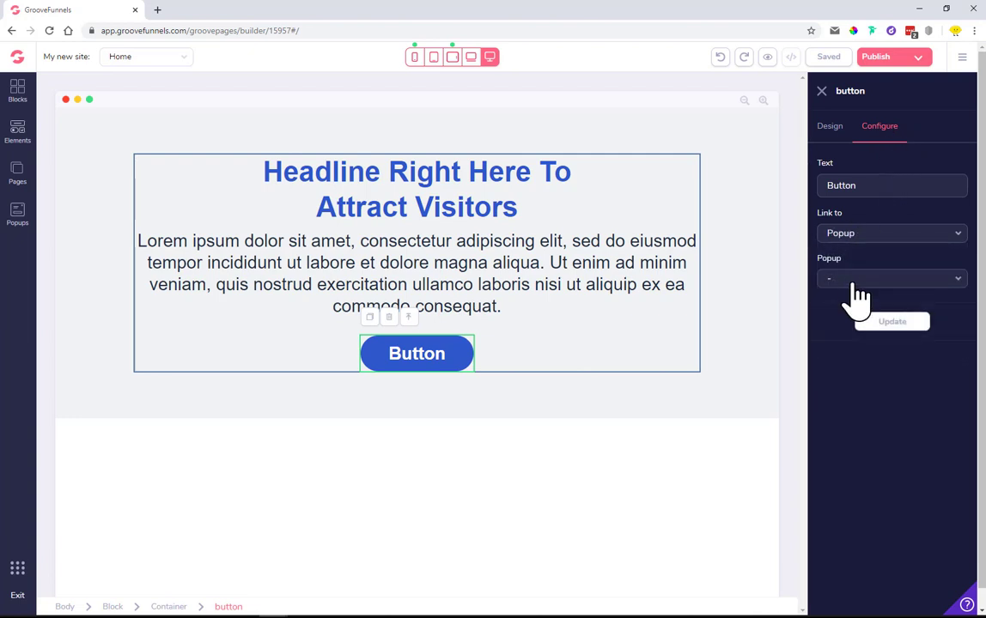
left_click(854, 280)
left_click(850, 300)
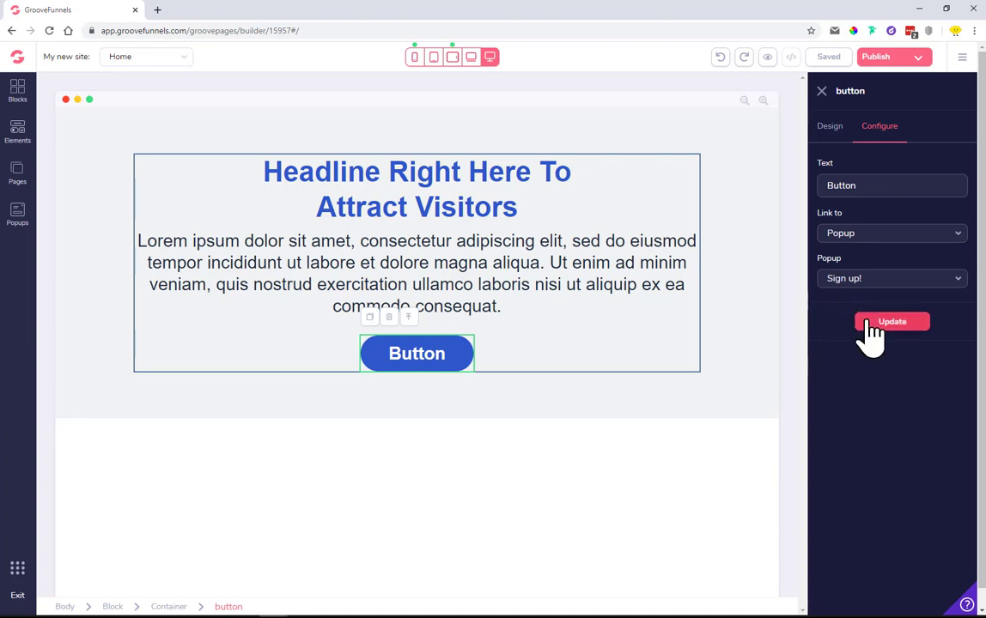
left_click(867, 323)
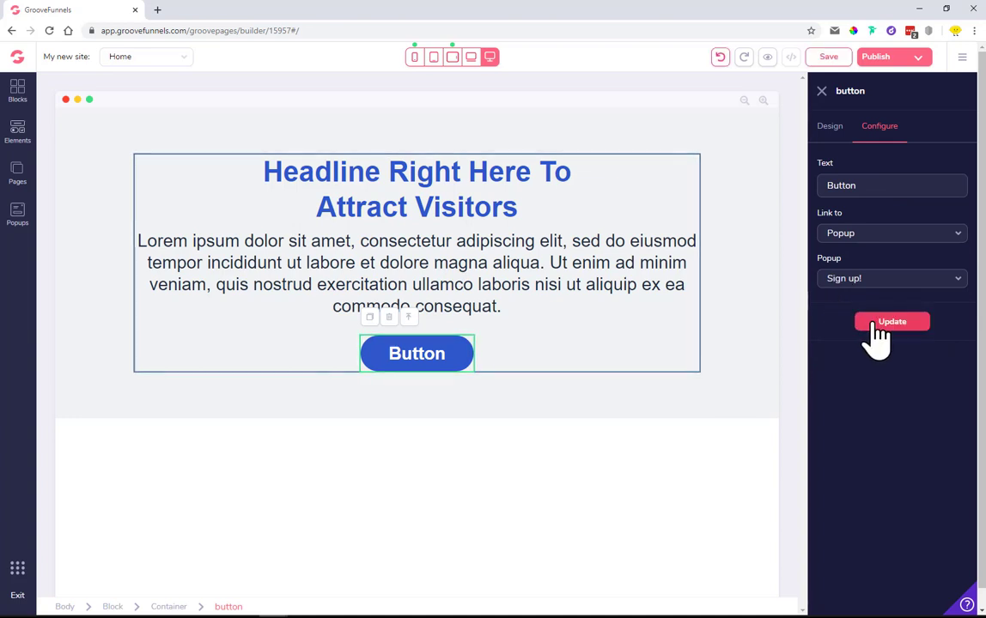
left_click(876, 335)
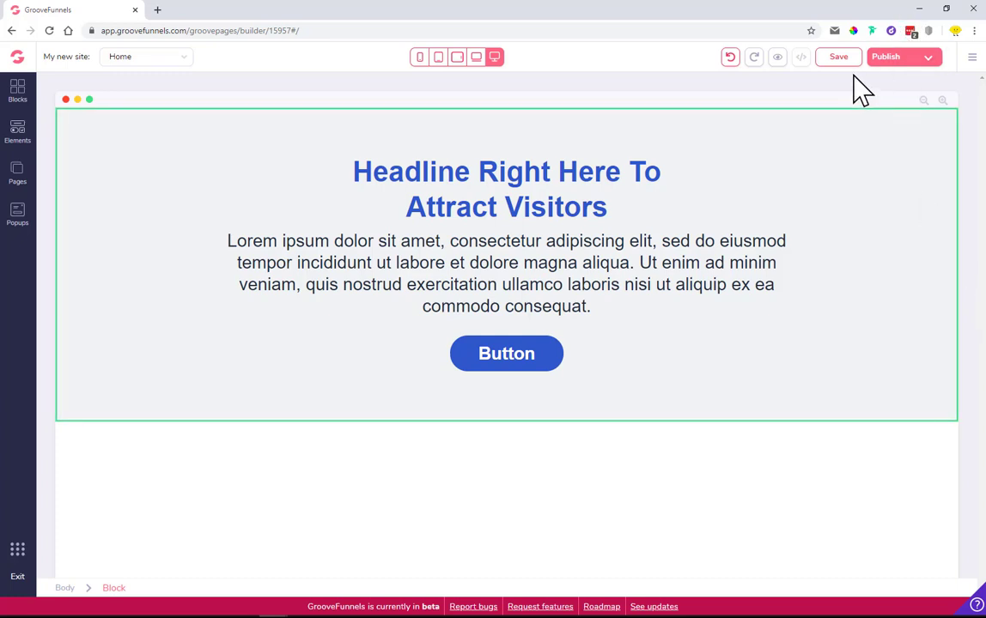
Step: Save the page changes and open the published nakedlemon page from the publish settings
left_click(852, 64)
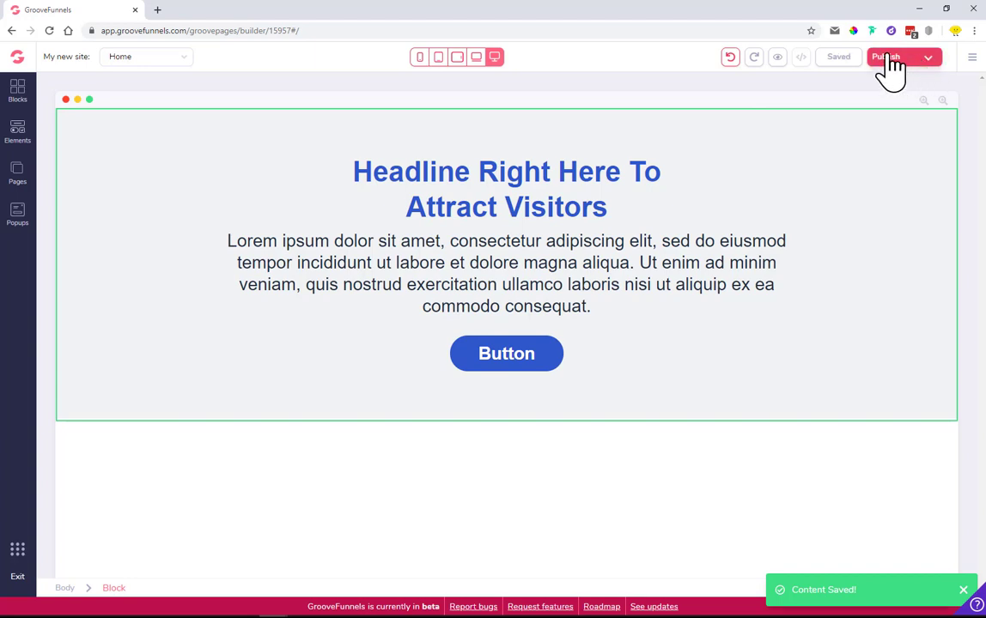
left_click(925, 58)
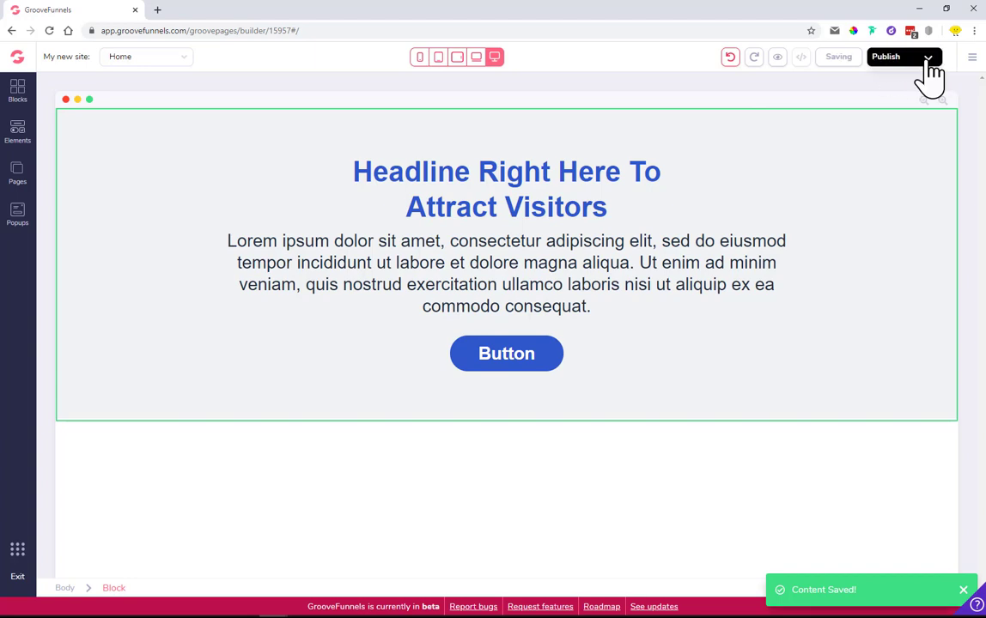
left_click(856, 178)
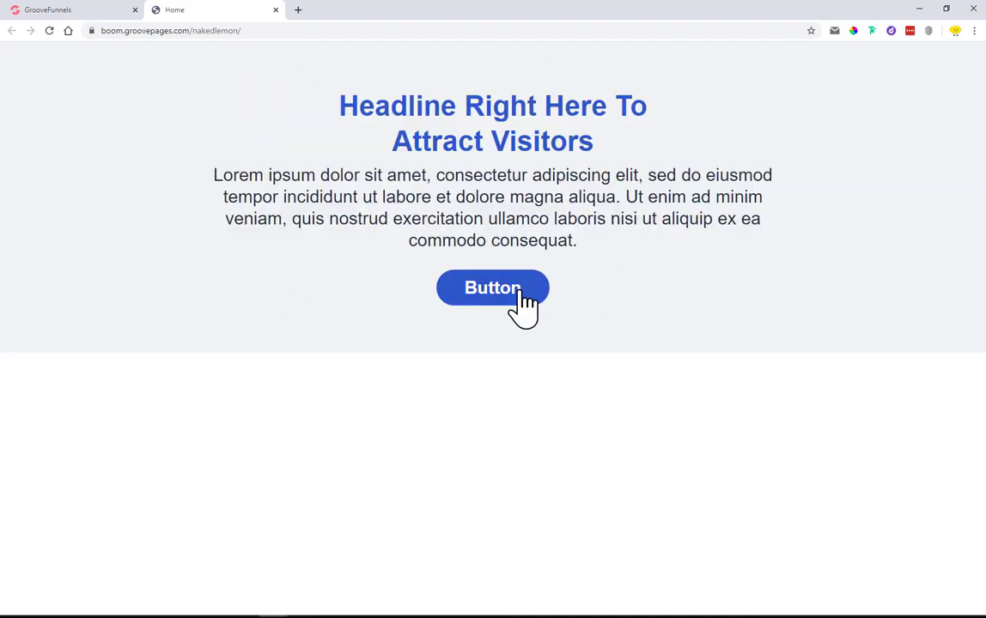
Step: Test the live page's signup popup by entering a saved name and email address and submitting the form
left_click(490, 292)
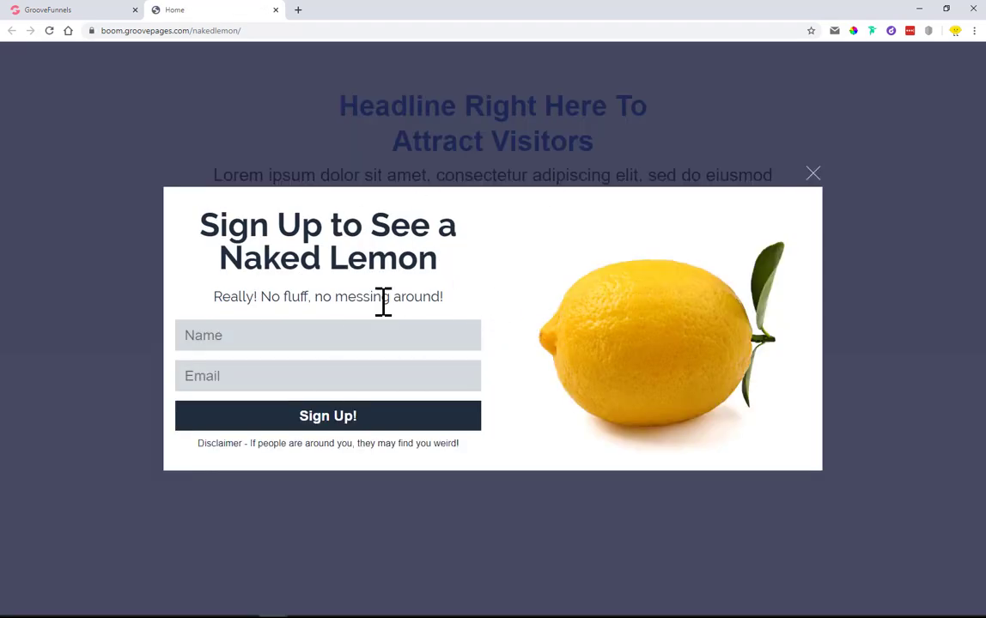
left_click(292, 337)
left_click(258, 359)
left_click(249, 382)
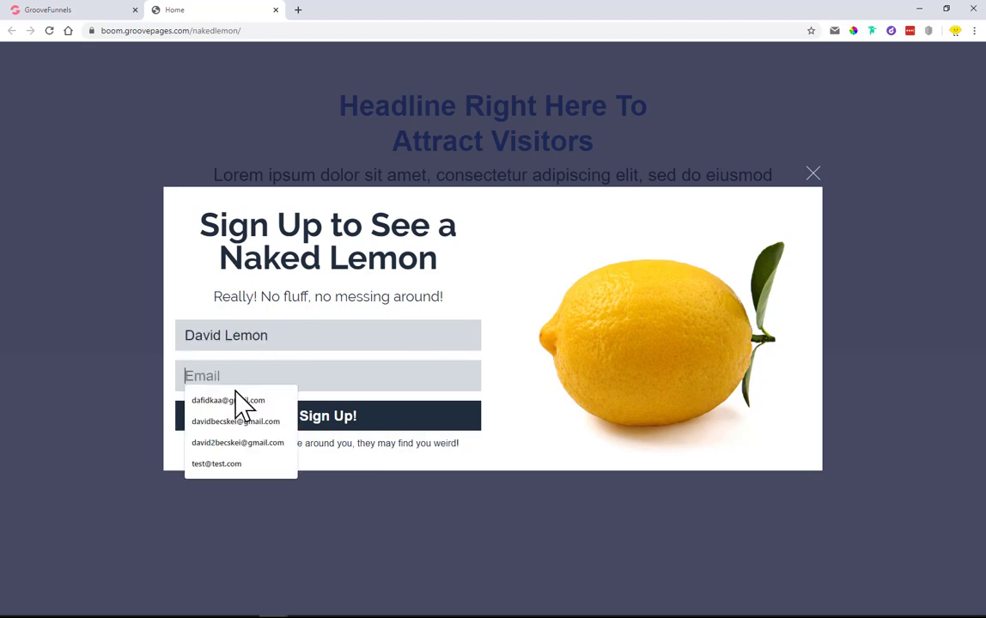
left_click(242, 401)
left_click(240, 423)
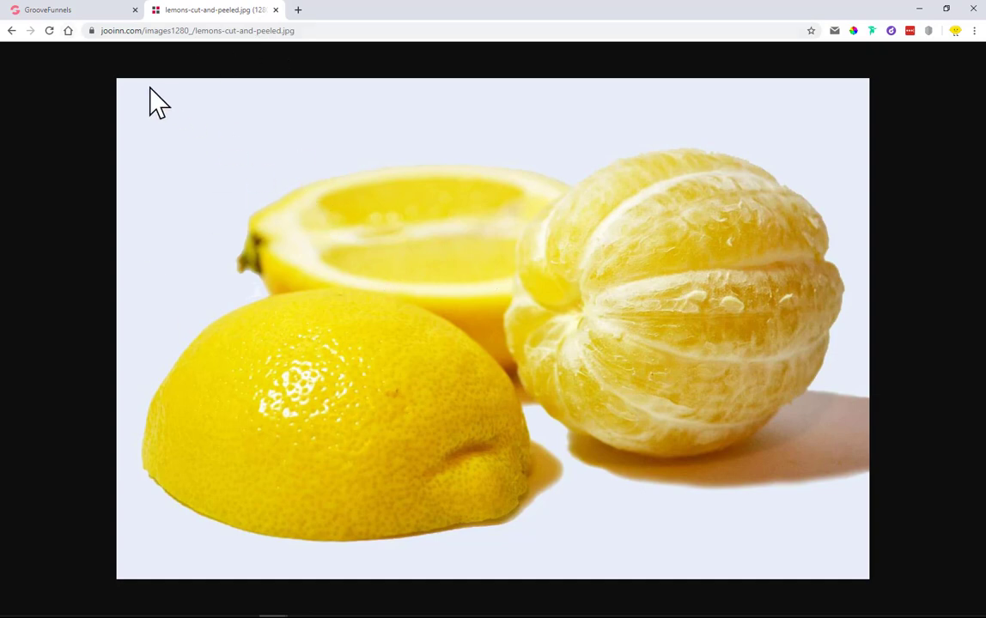
Step: Search Google for "url shortener" in a new tab, and copy the lemon picture's shortened link from the Cuttly site
left_click(298, 10)
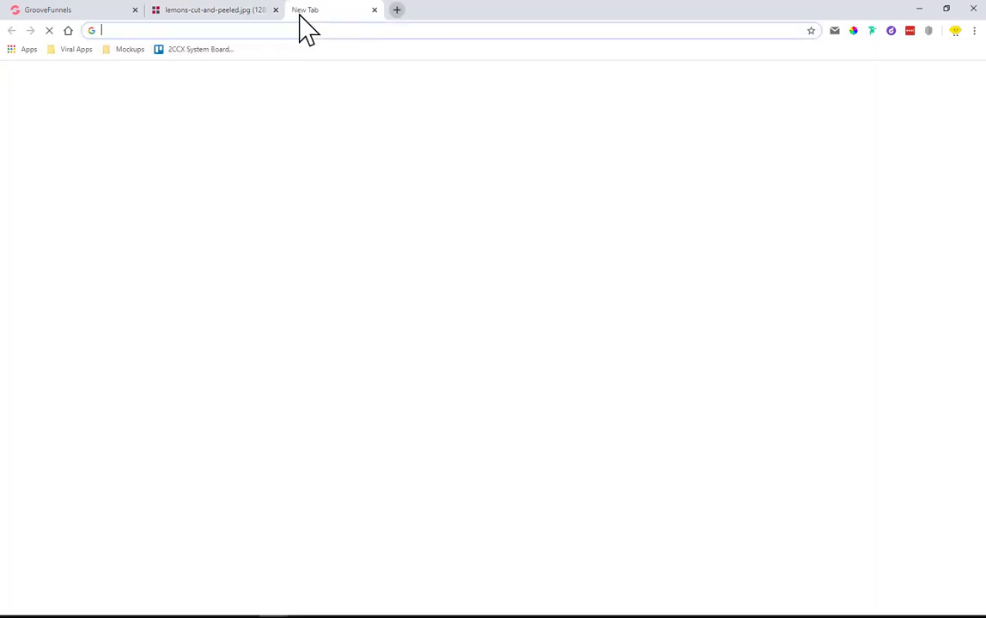
left_click(110, 10)
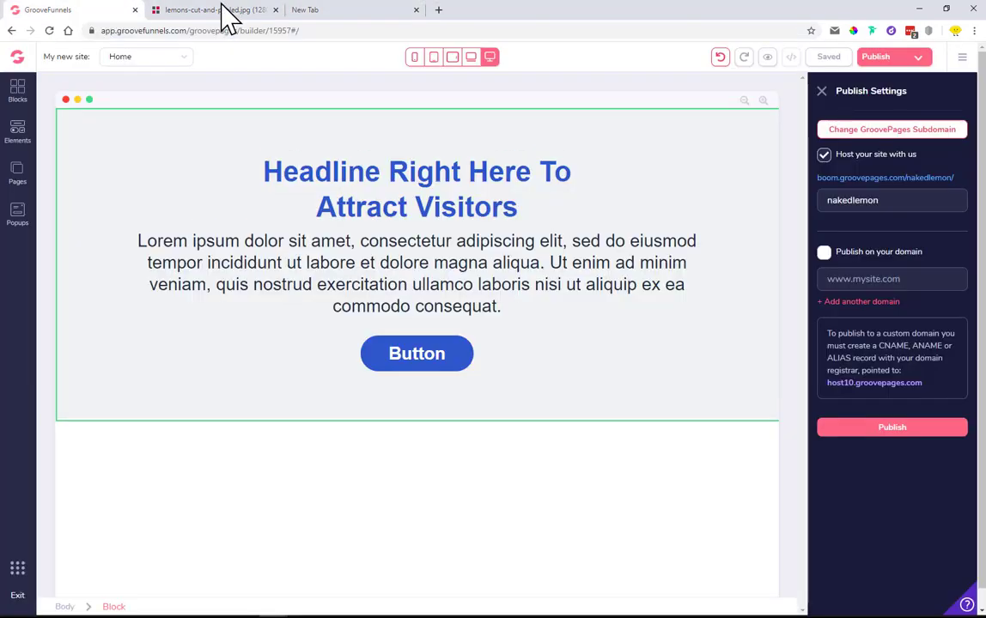
left_click(390, 12)
left_click(363, 31)
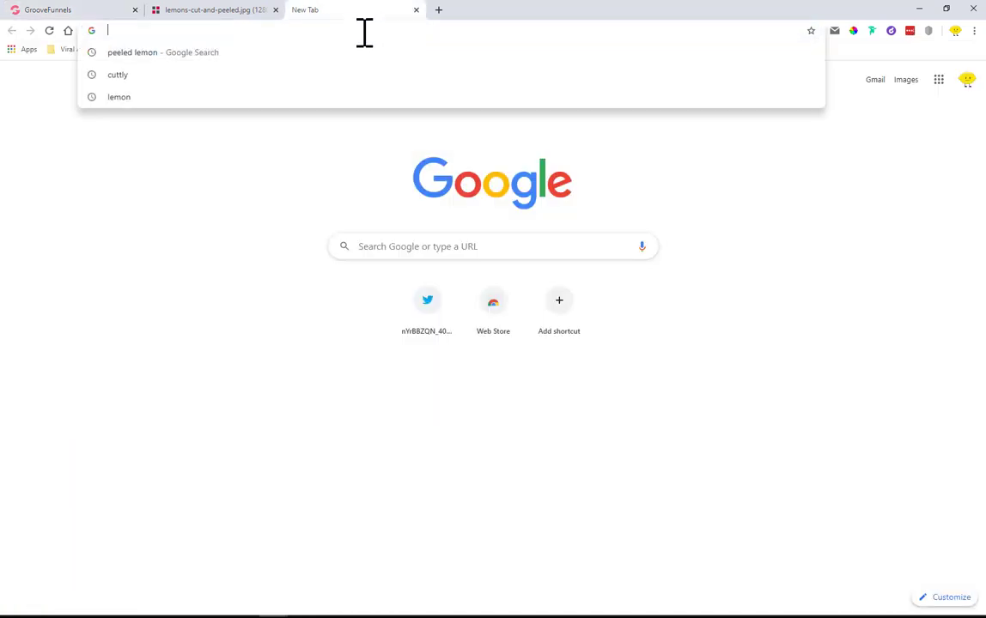
type("ulr s")
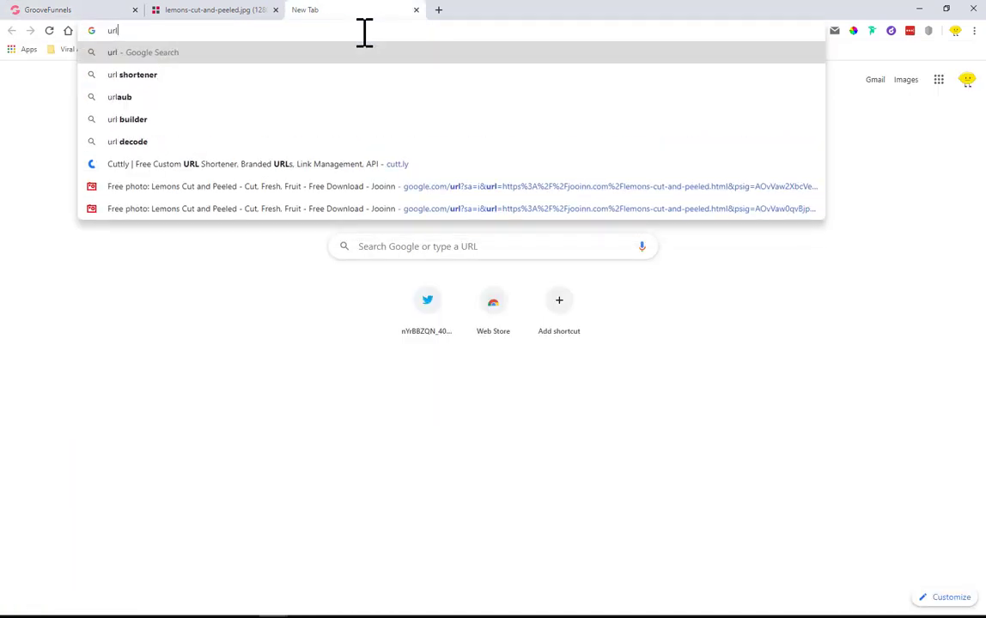
left_click(468, 75)
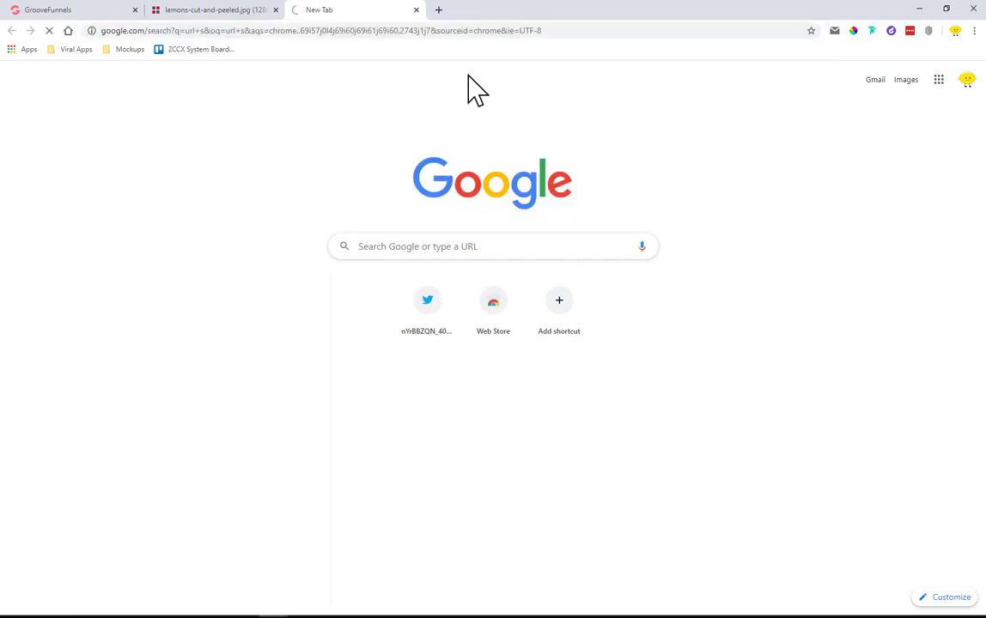
left_click(188, 75)
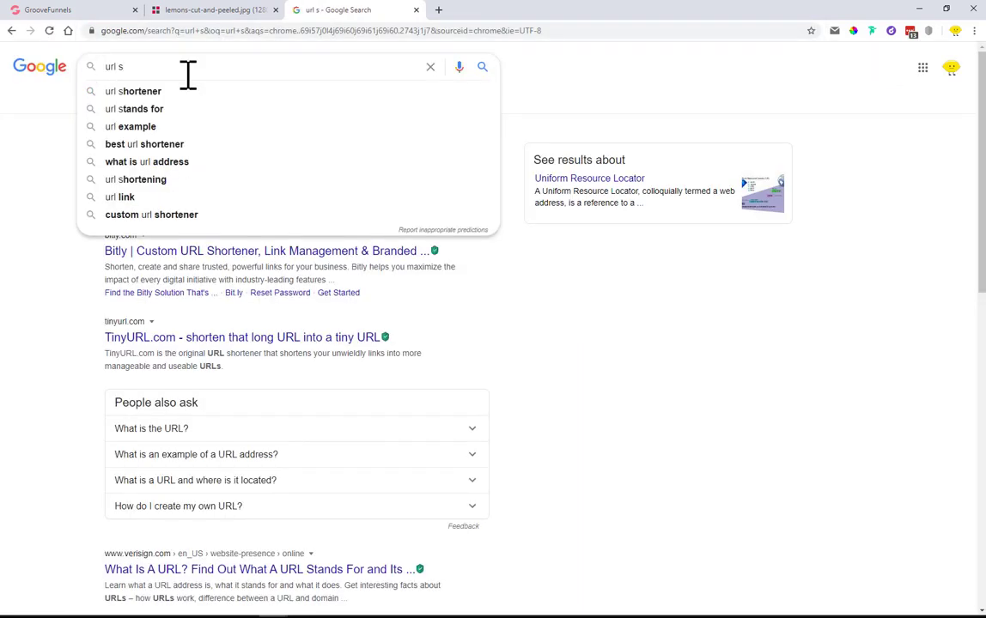
type("h")
left_click(170, 91)
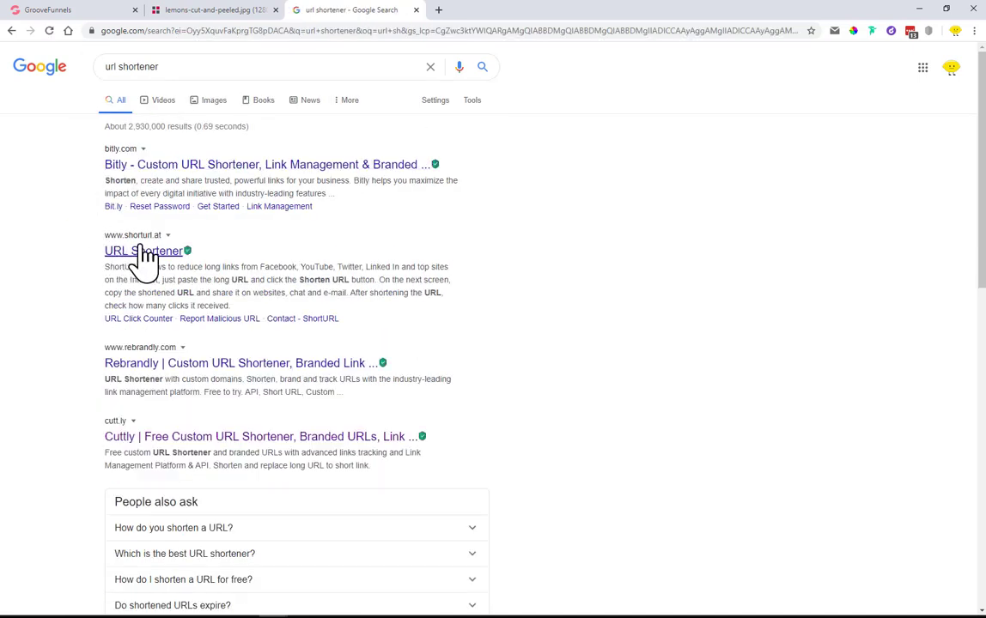
left_click(120, 440)
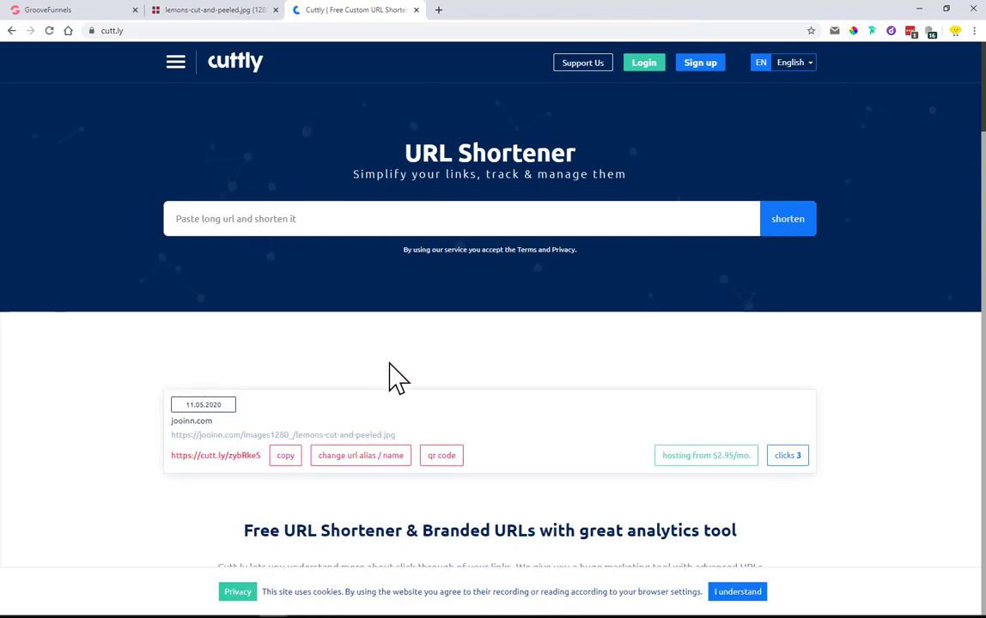
left_click(285, 457)
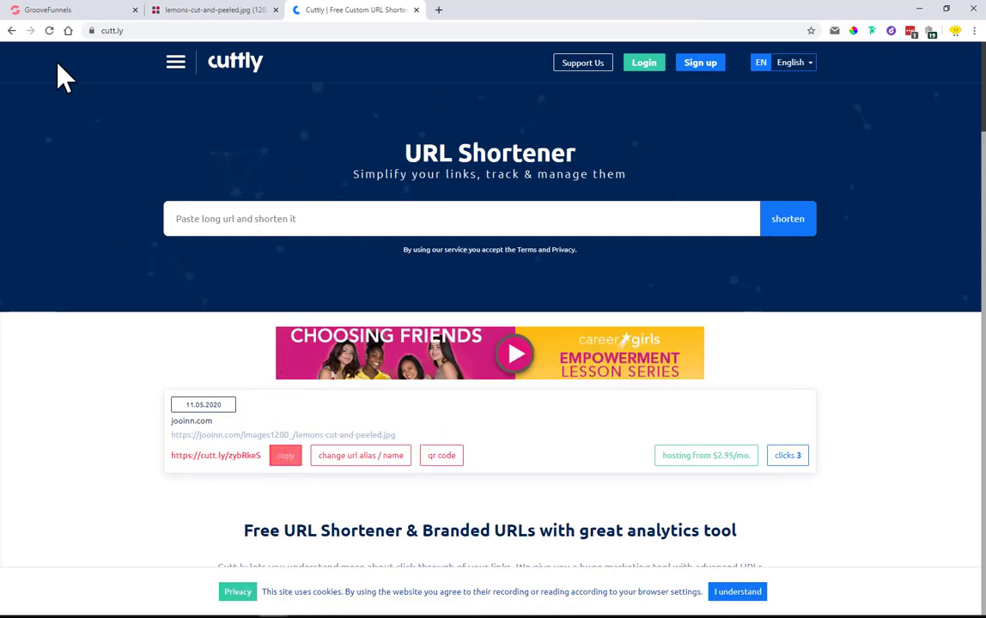
Step: Return to the GroovePages builder and open the configuration settings of the "Sign up!" popup's form container
left_click(48, 10)
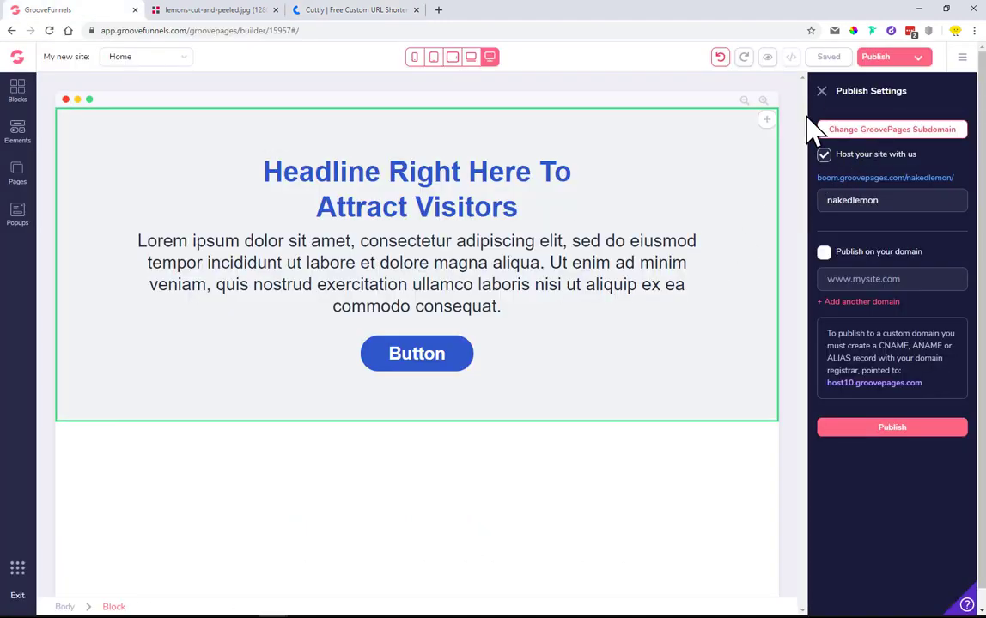
left_click(17, 217)
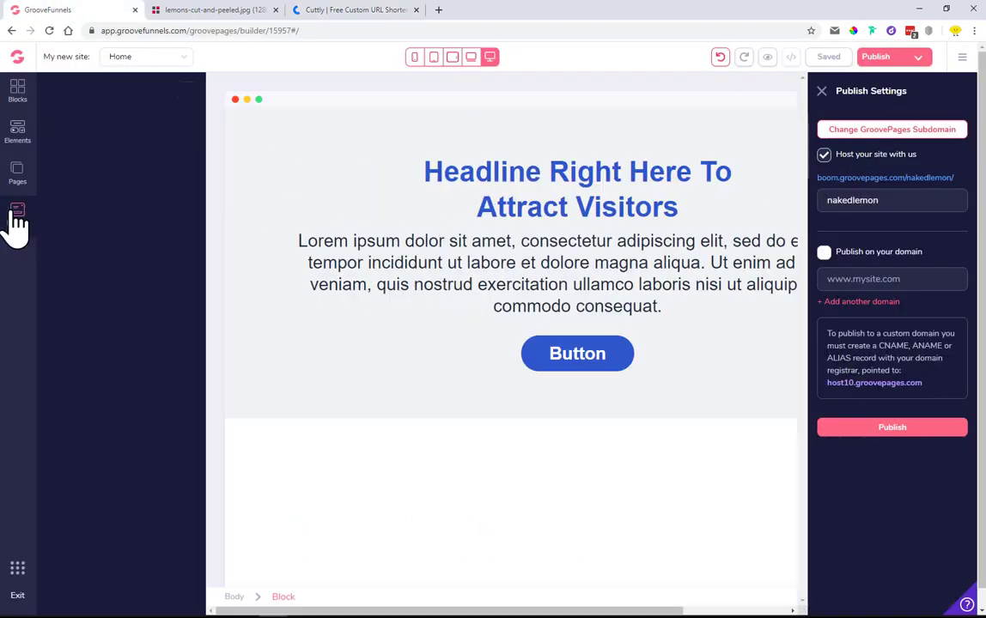
left_click(133, 141)
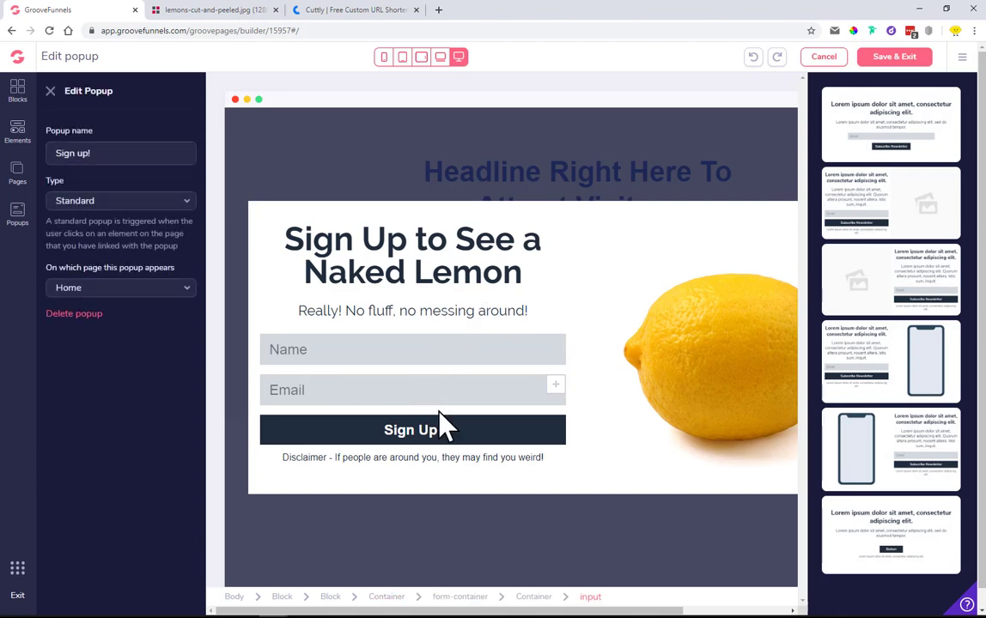
left_click(464, 387)
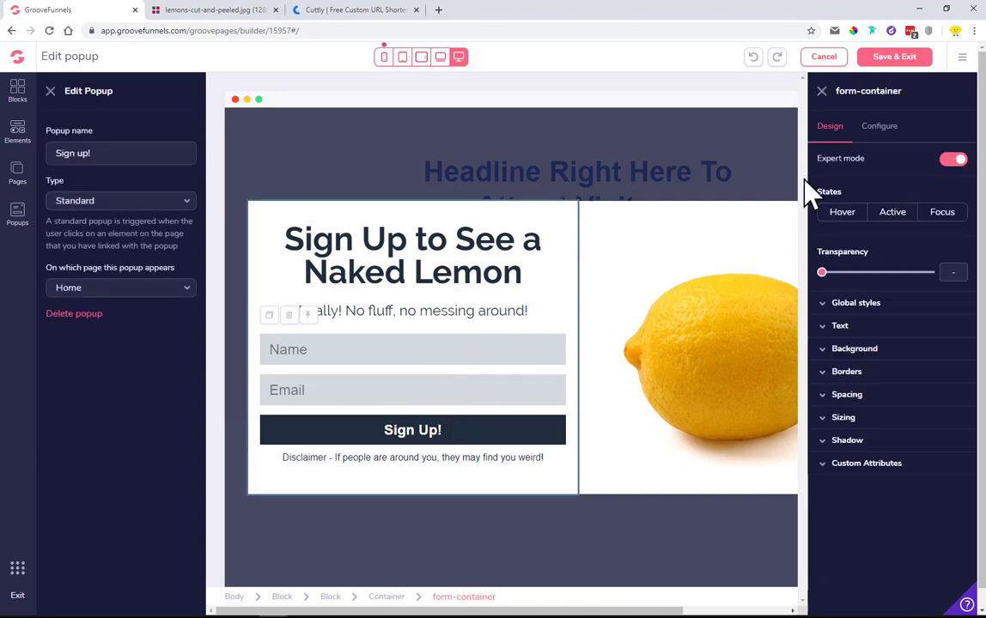
left_click(880, 126)
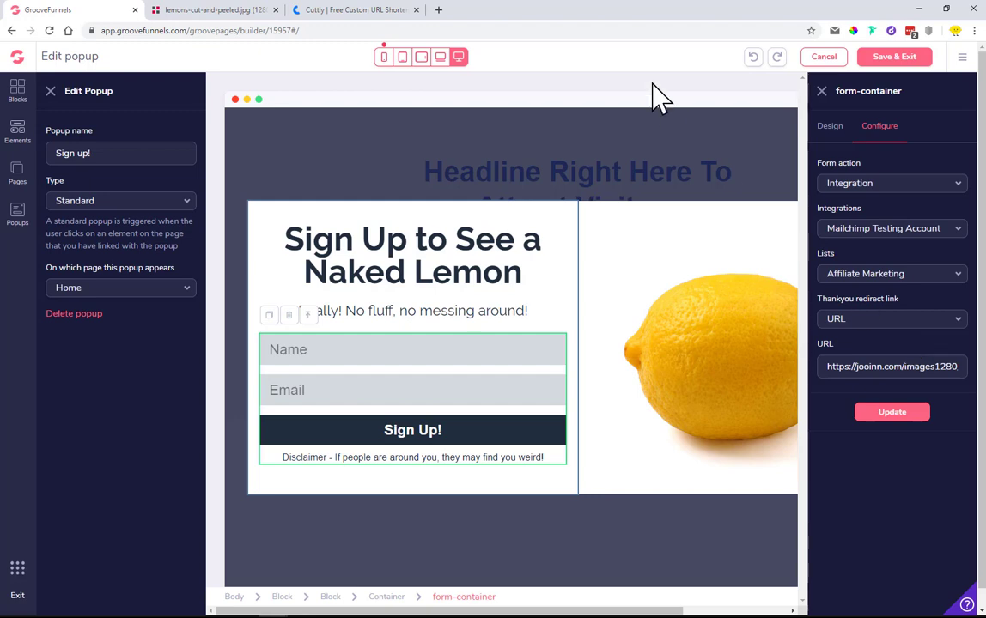
left_click(344, 12)
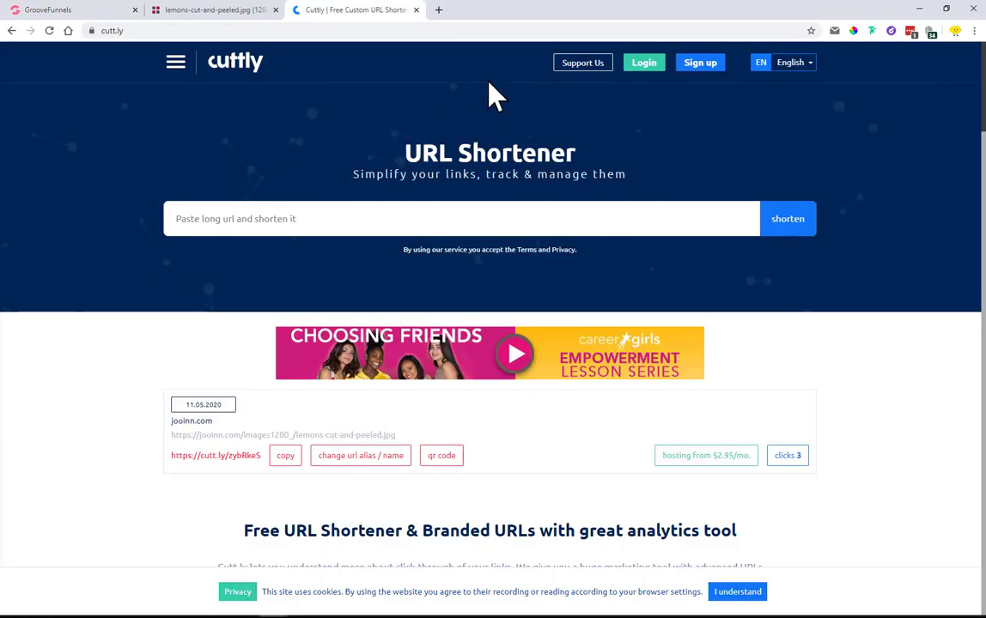
left_click(34, 9)
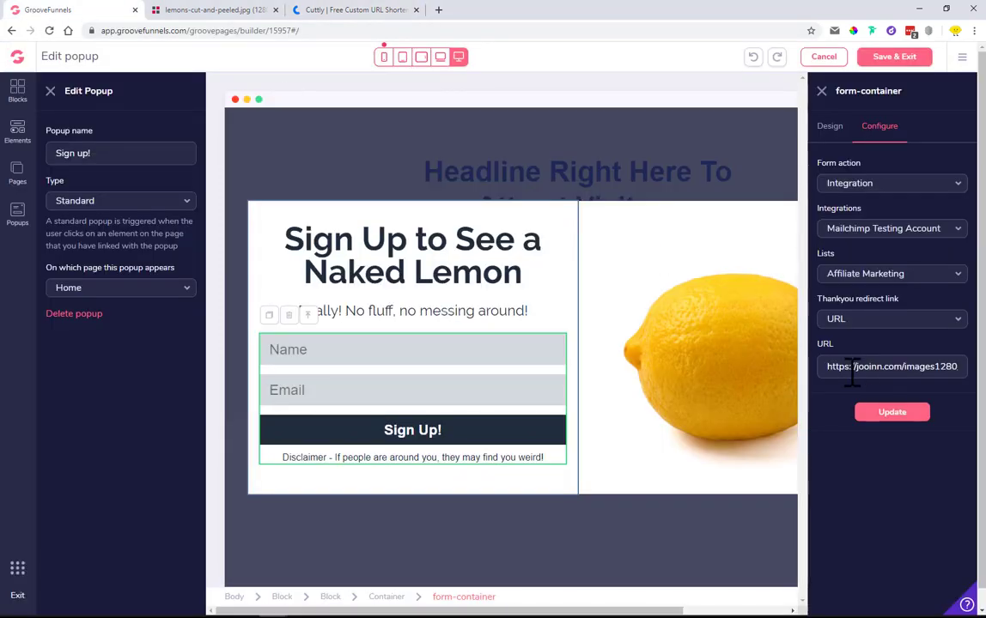